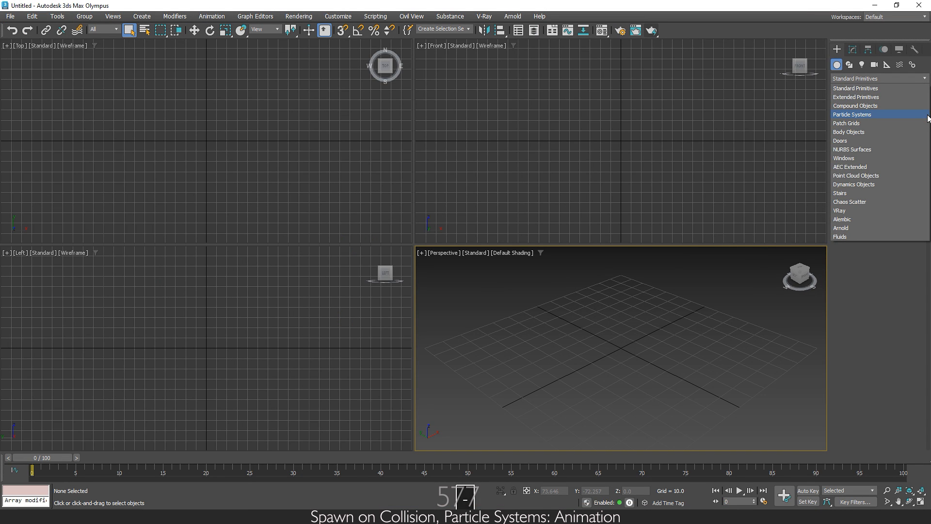
Create a Super Spray particle emitter at the centre of the grid with an icon size of about 15.
left_click(927, 116)
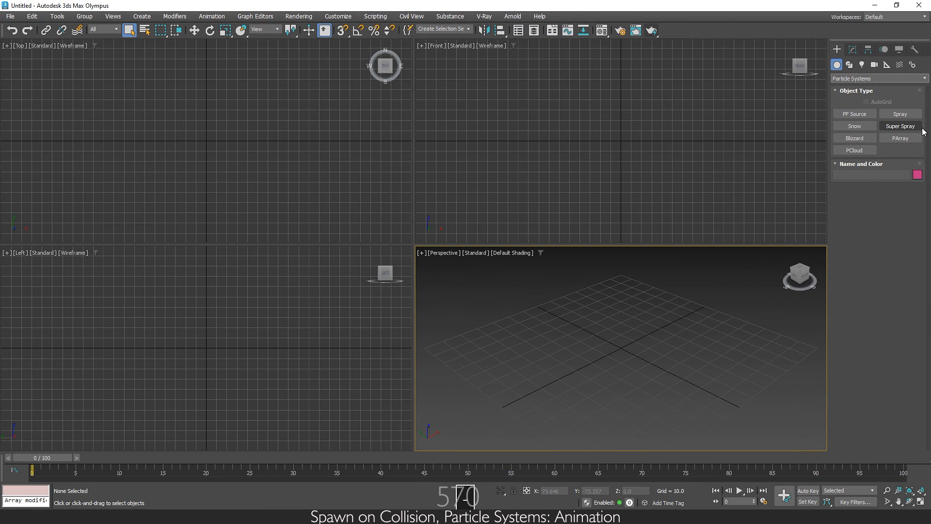
left_click(920, 130)
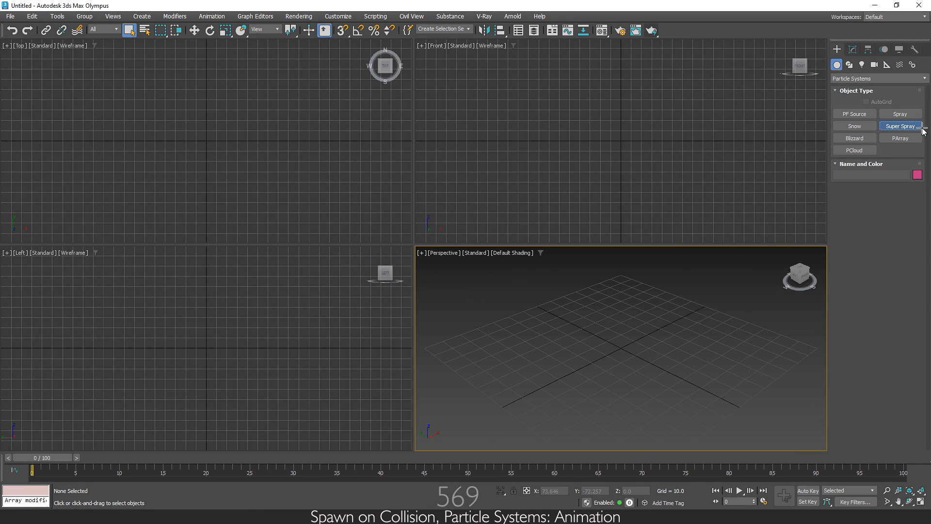
left_click(621, 348)
left_click_drag(620, 347, 626, 363)
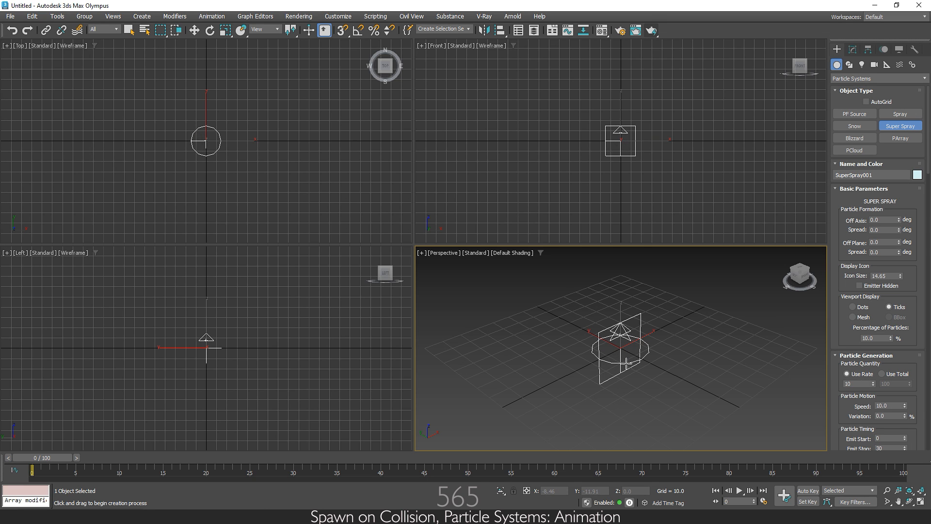
Flip the Super Spray emitter with angle snap on so it points straight down, and raise it to about Z 67.
key("w")
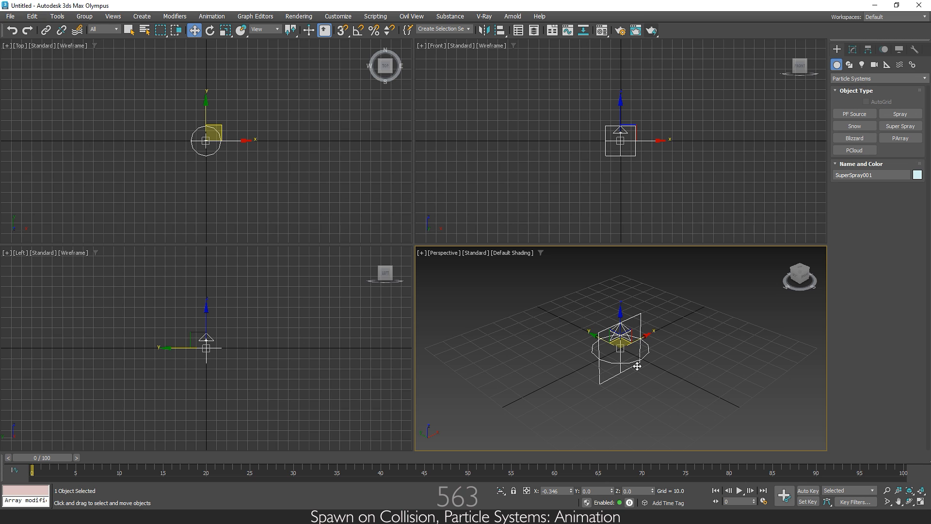
key("a")
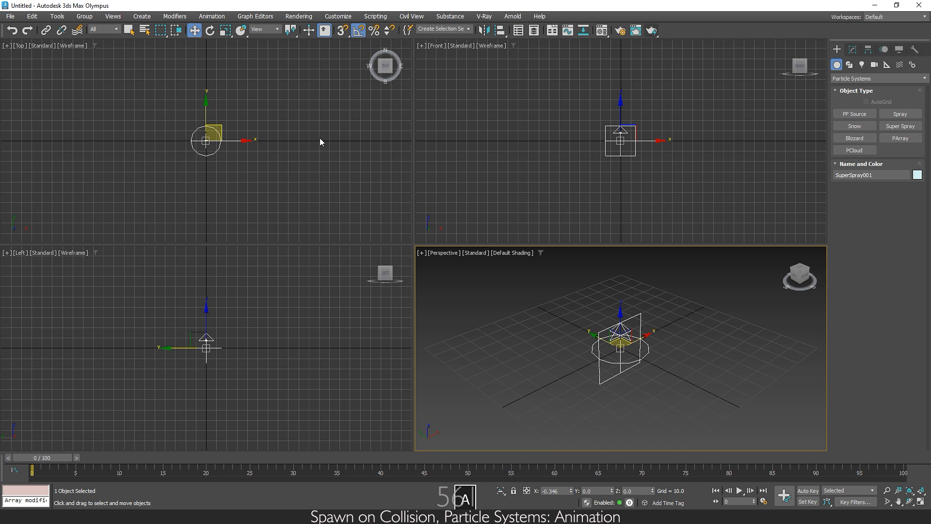
left_click(210, 31)
left_click_drag(644, 341, 598, 266)
key("w")
left_click_drag(626, 318, 615, 190)
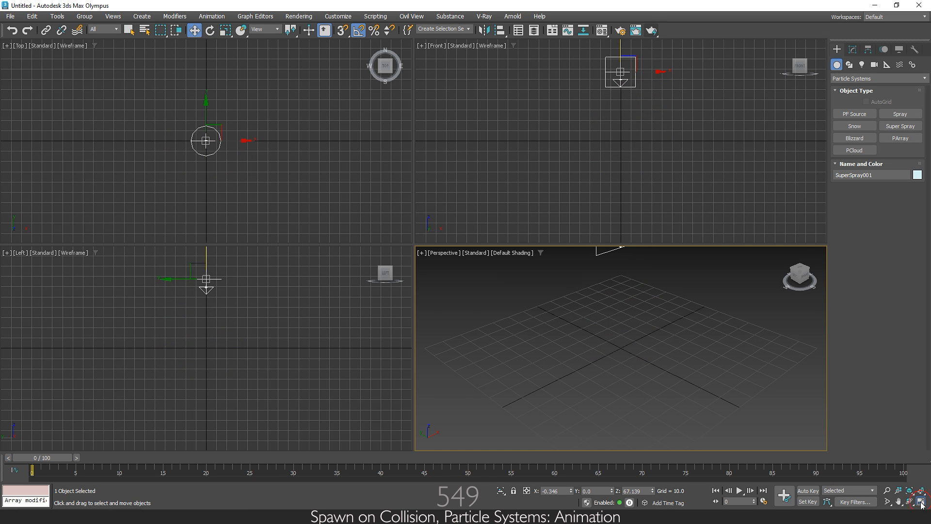
Maximize the Perspective viewport and move the animation to frame 19 to preview the emitted particles.
key("alt+w")
scroll(608, 290, "down", 2)
middle_click_drag(608, 290, 511, 324)
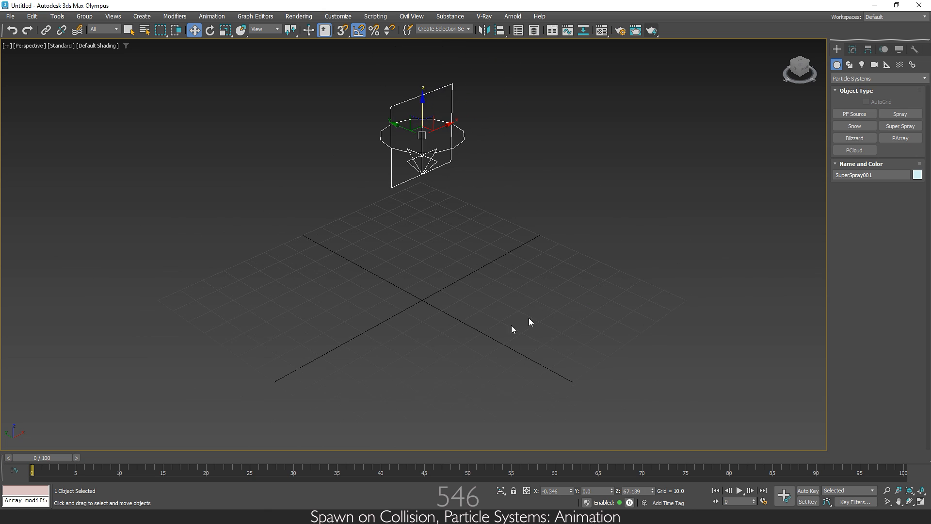
left_click_drag(43, 461, 206, 458)
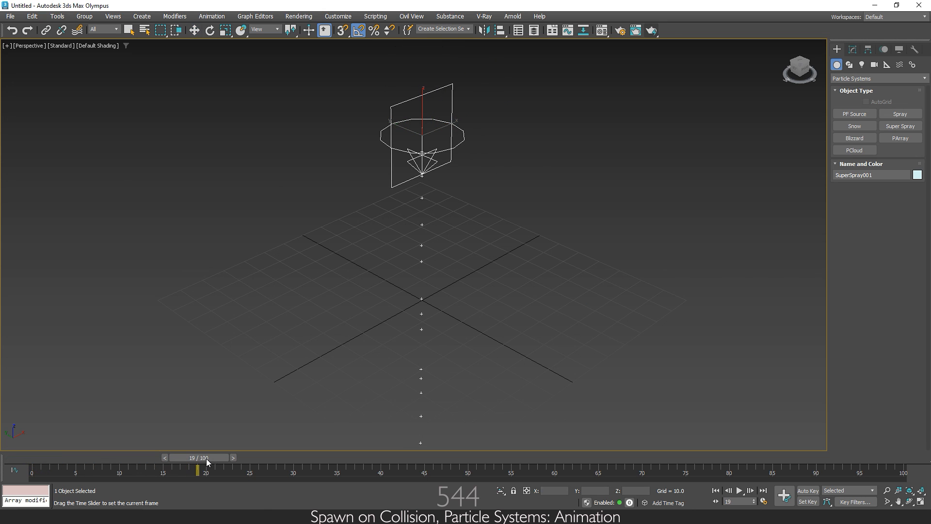
Widen the Super Spray's particle formation and display its particles as Mesh in the viewport.
left_click(852, 50)
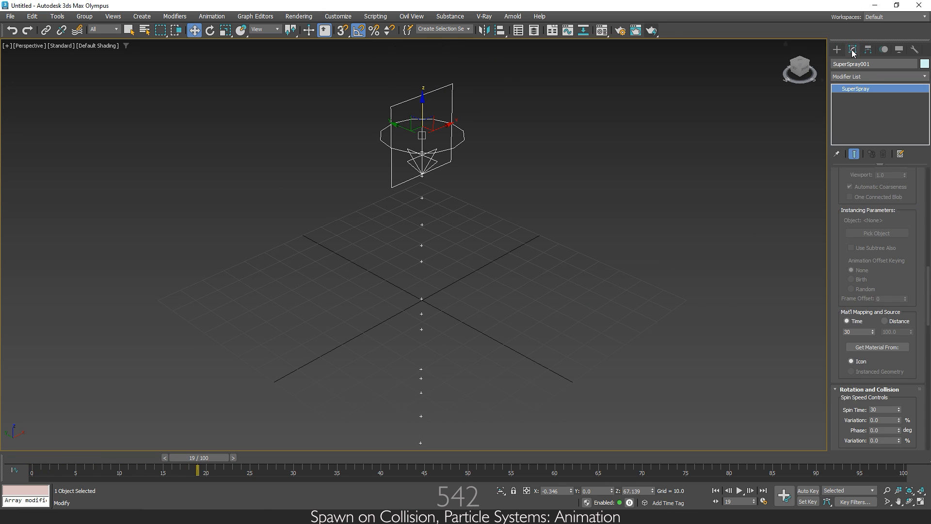
scroll(909, 304, "up", 10)
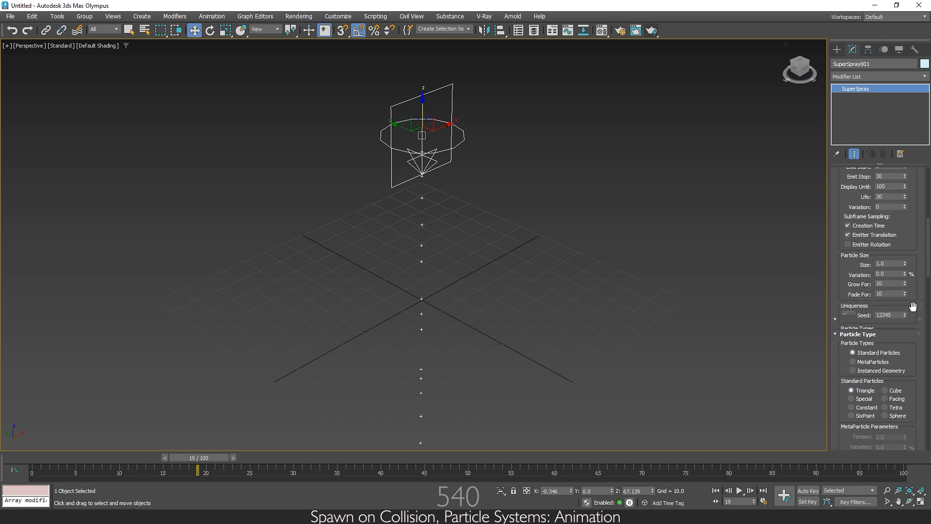
scroll(909, 304, "up", 5)
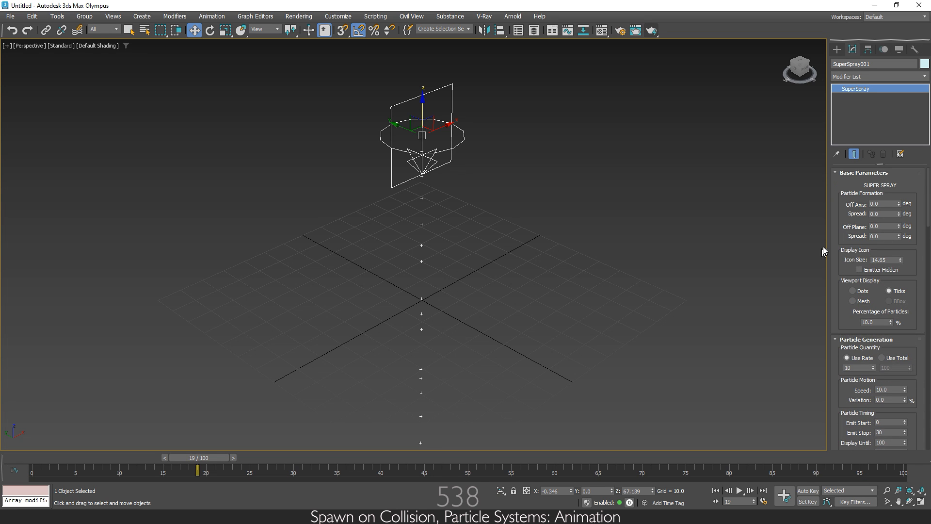
left_click(900, 203)
left_click_drag(899, 203, 898, 137)
Set the Super Spray's particle quantity to a rate of 100.
left_click_drag(853, 304, 854, 249)
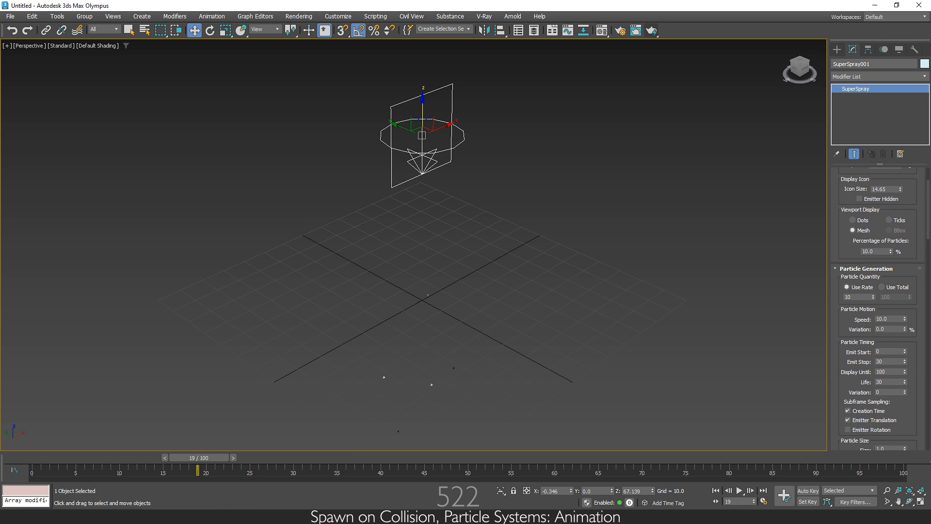
type("100")
key("Return")
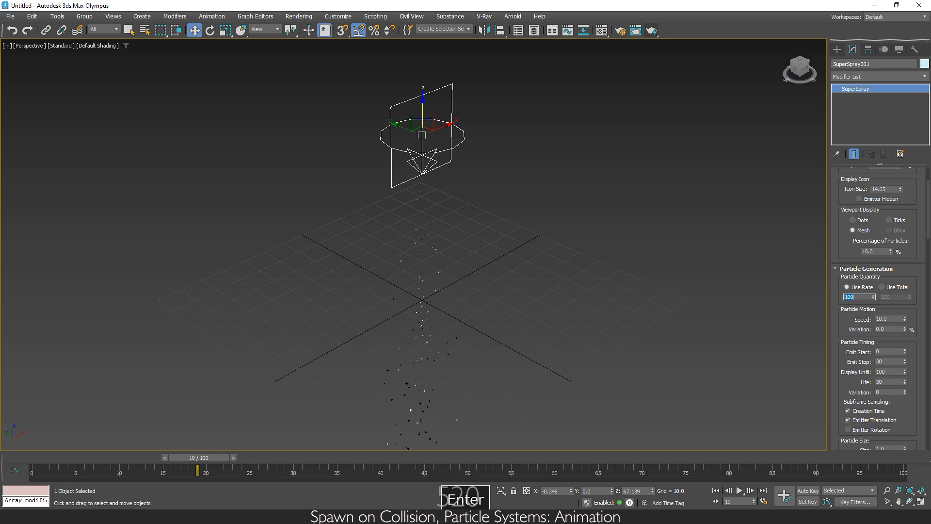
Switch the Super Spray's particle type to Instanced Geometry.
left_click_drag(842, 363, 871, 158)
left_click_drag(837, 343, 844, 260)
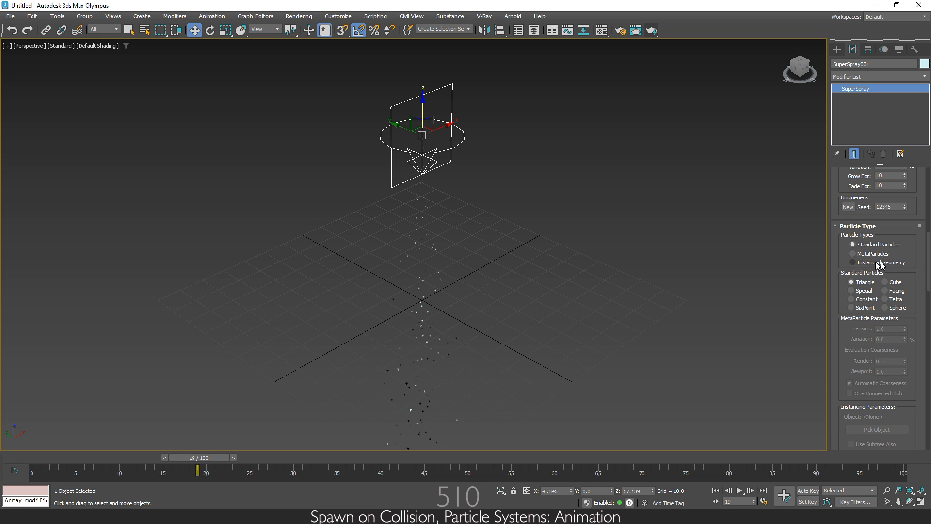
left_click(853, 262)
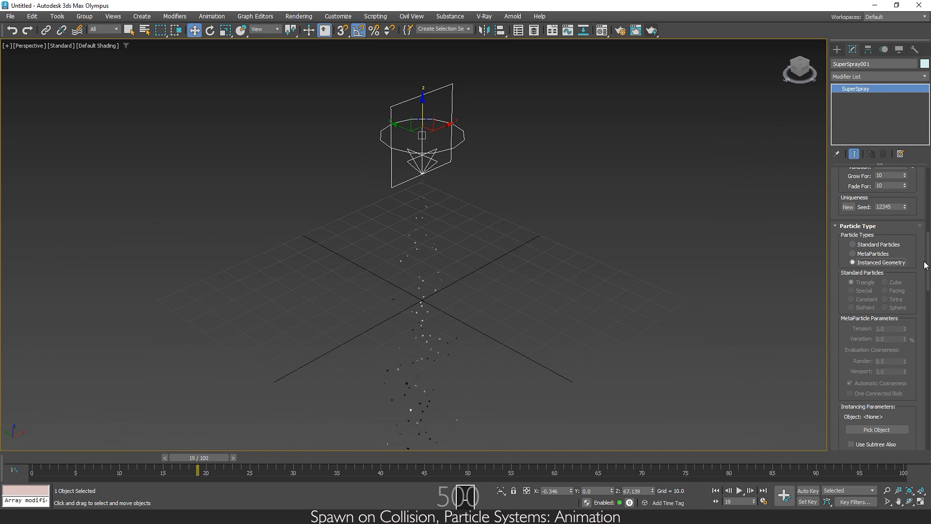
scroll(913, 270, "down", 5)
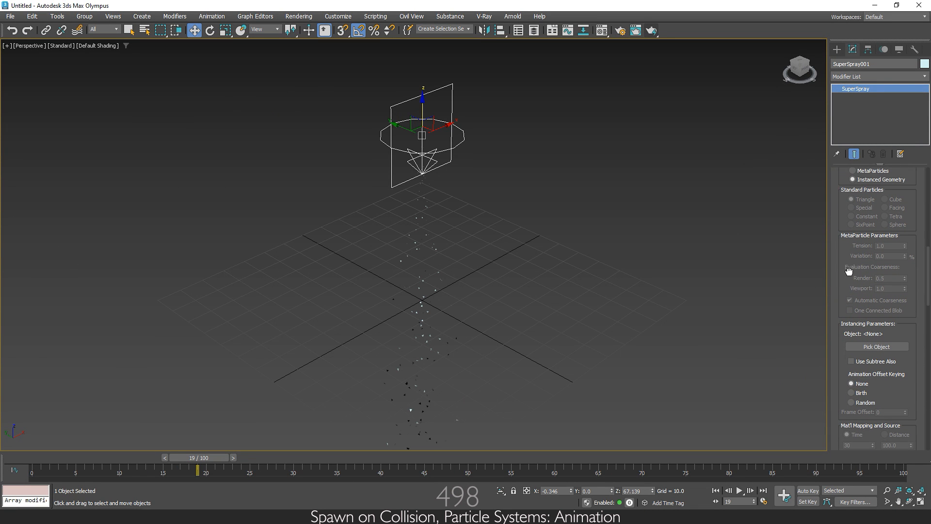
Create a small standard sphere with a radius of about 1.5 near the grid's edge, away from the emitter.
left_click(837, 50)
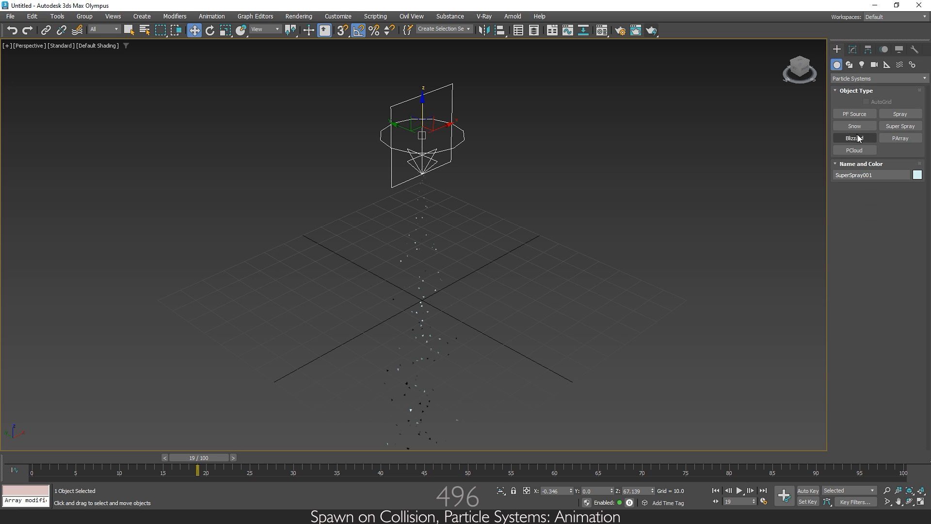
left_click(857, 78)
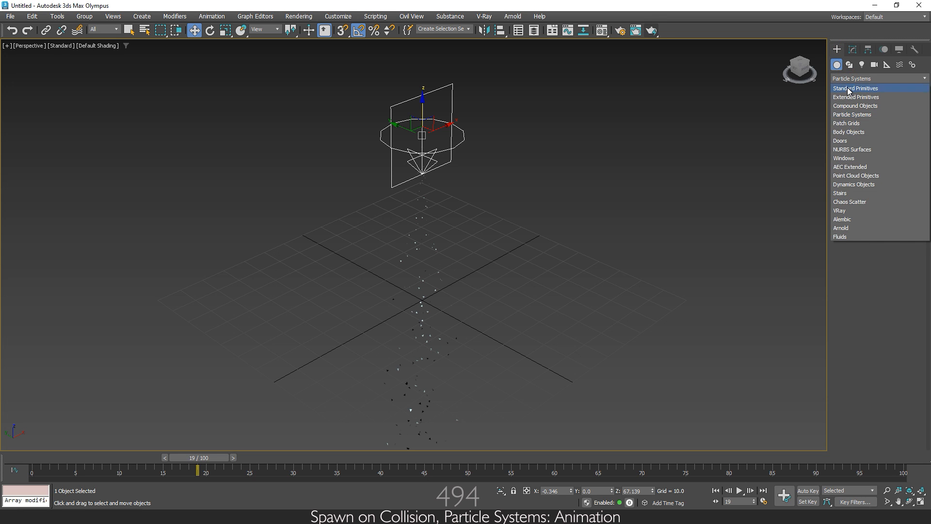
left_click(853, 88)
left_click(858, 127)
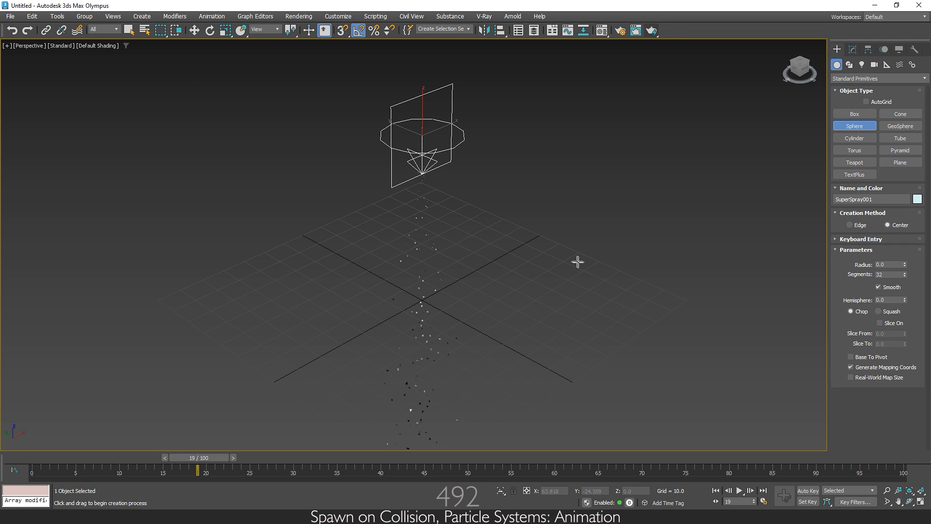
left_click_drag(577, 250, 578, 251)
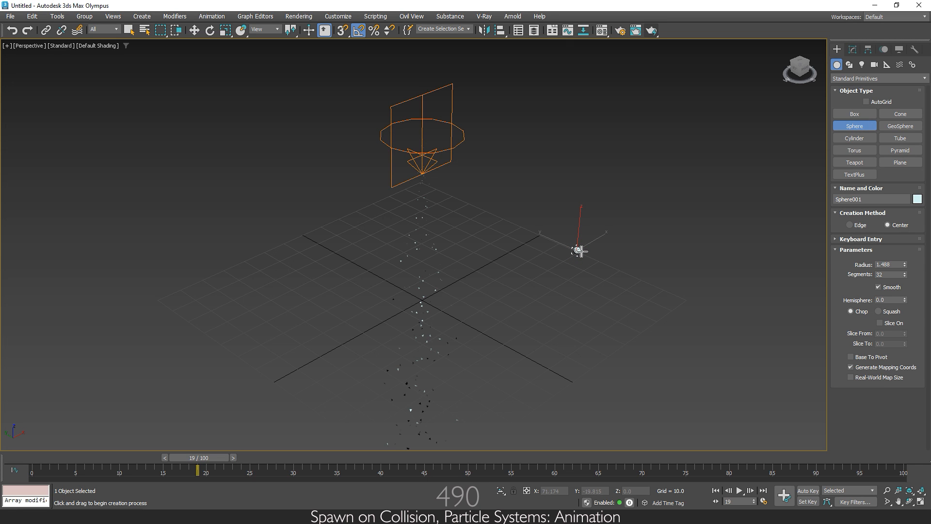
Create a small box about 1.26 × 1.26 × 1.58 next to the sphere.
left_click(853, 115)
left_click_drag(590, 249, 592, 249)
left_click(594, 247)
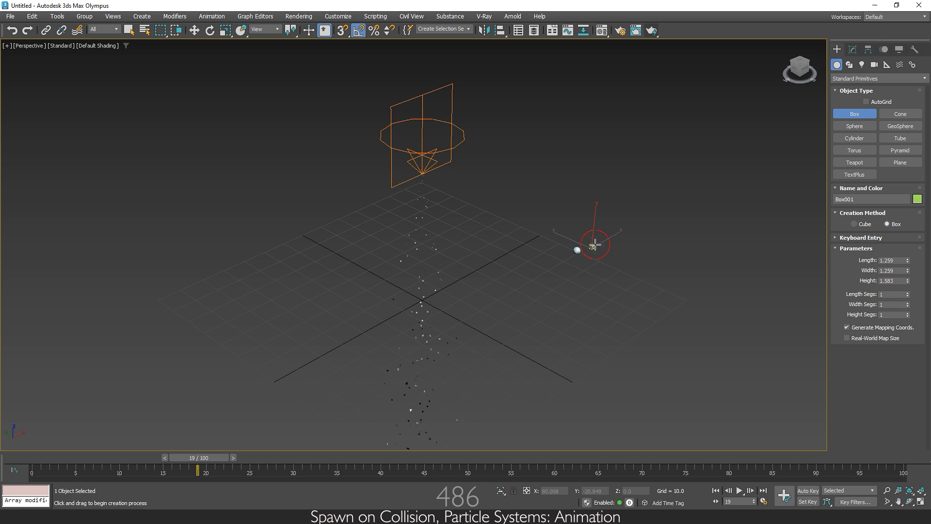
key("w")
Set the small box's length, width and height to 1 each.
scroll(594, 247, "up", 6)
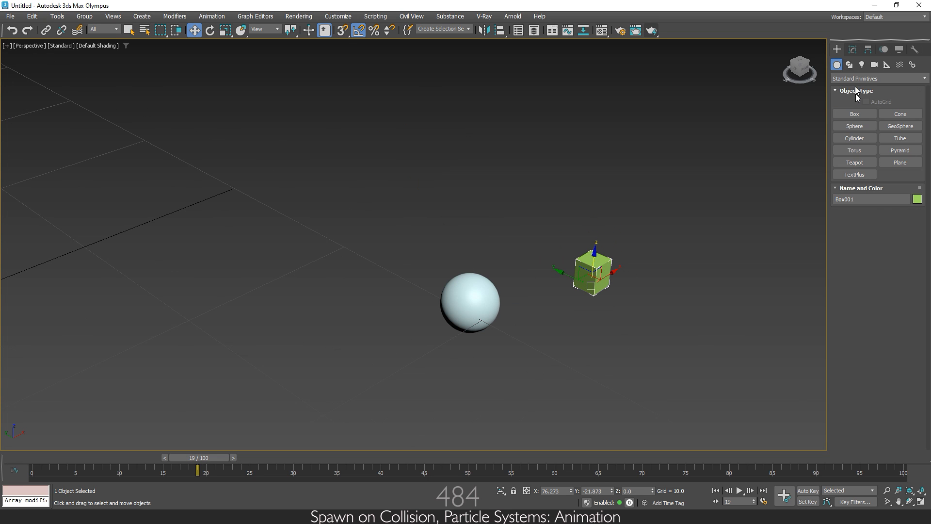
left_click(852, 49)
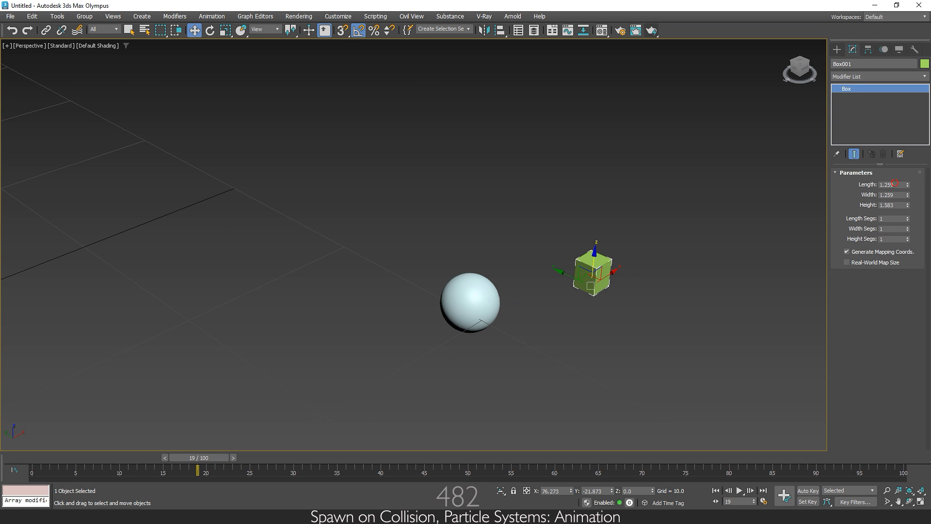
type("1")
key("Tab")
type("1")
key("Tab")
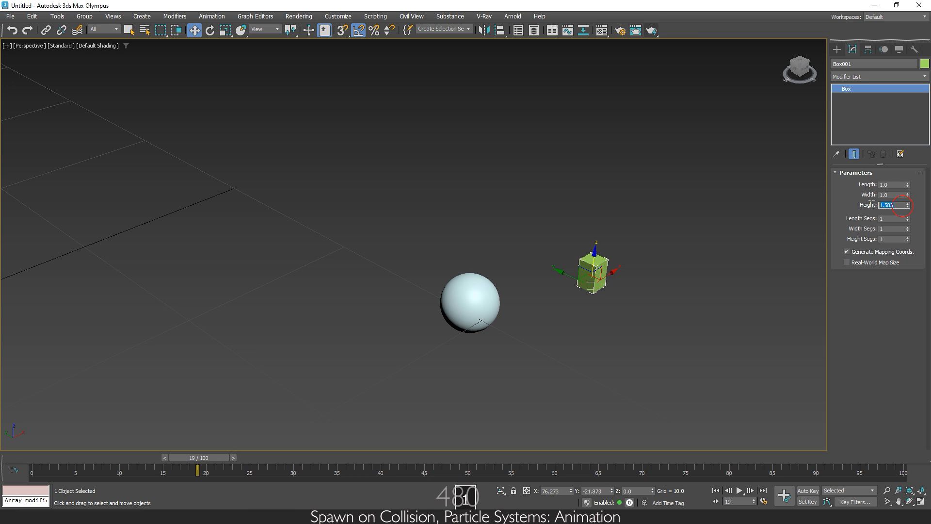
type("1")
key("Return")
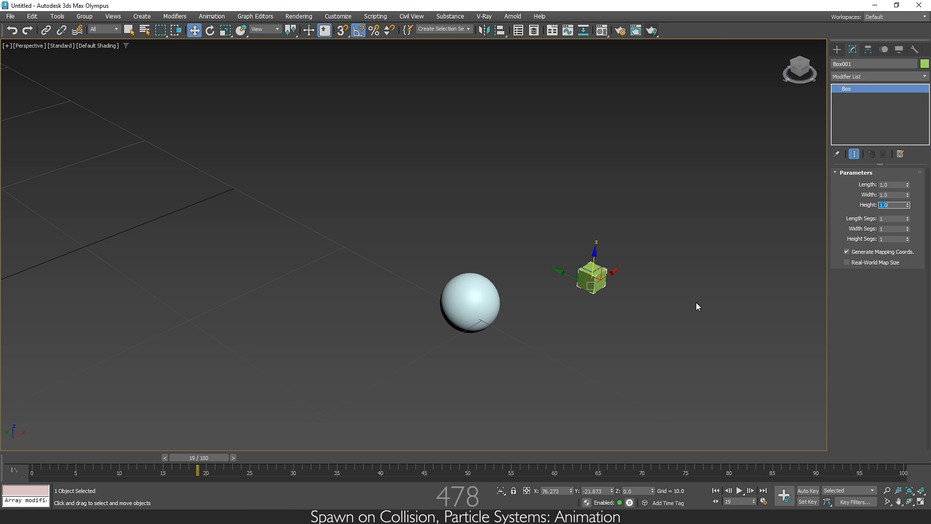
Assign the small sphere as the instanced geometry object of the Super Spray's particles.
scroll(697, 302, "down", 5)
scroll(697, 302, "down", 4)
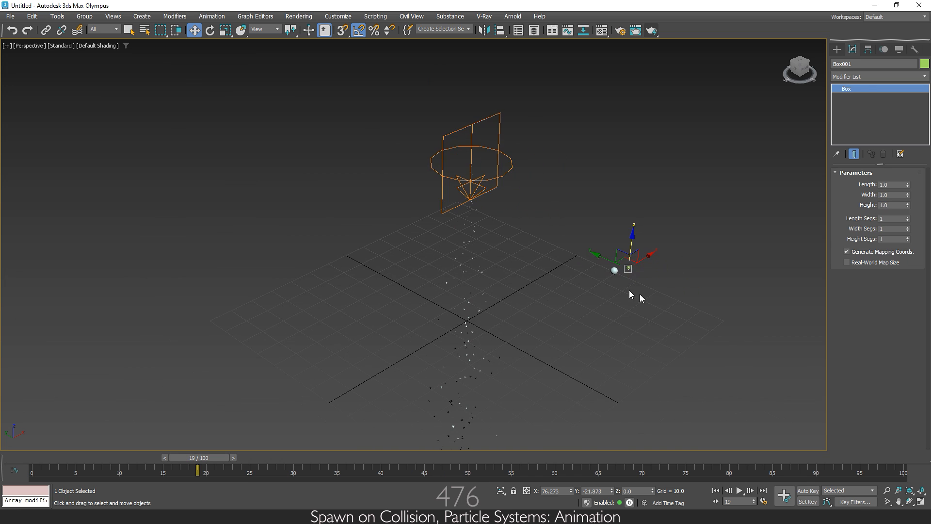
left_click(497, 177)
left_click_drag(841, 332, 841, 185)
scroll(853, 388, "down", 4)
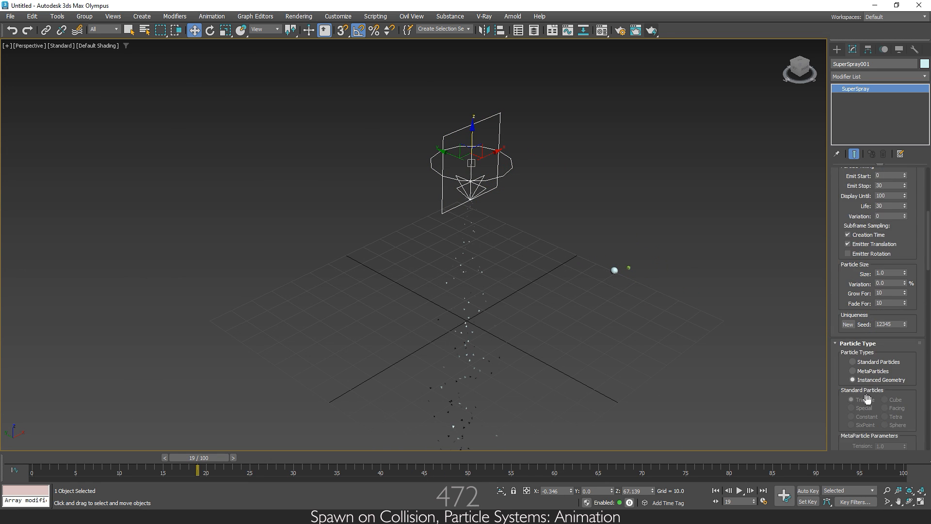
left_click_drag(905, 364, 906, 203)
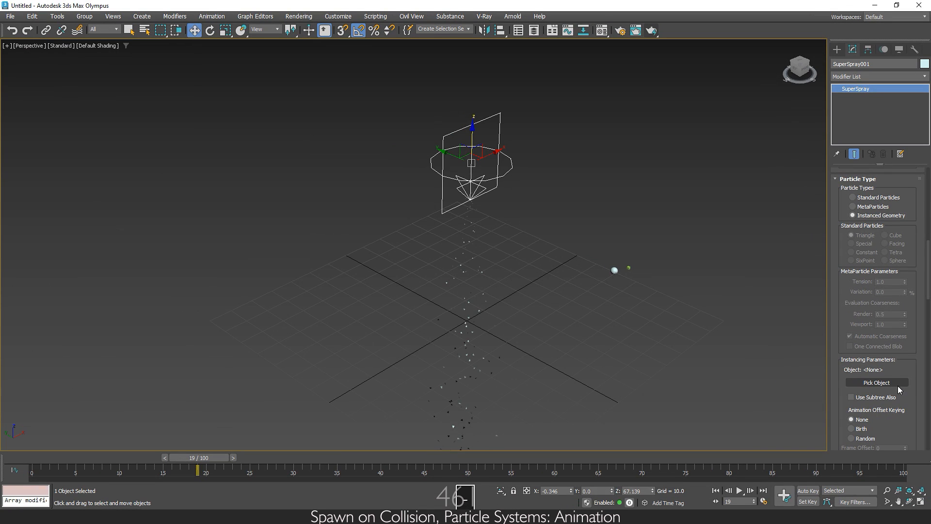
left_click(898, 385)
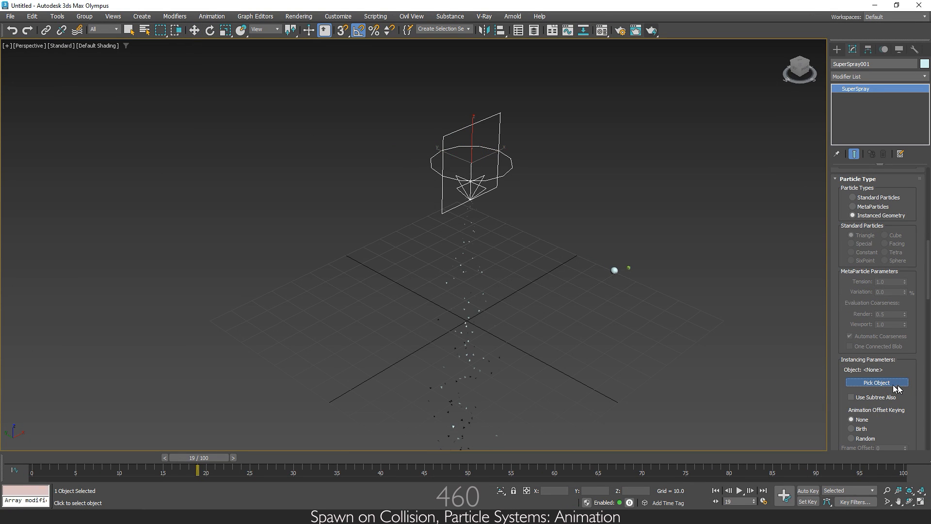
left_click(614, 269)
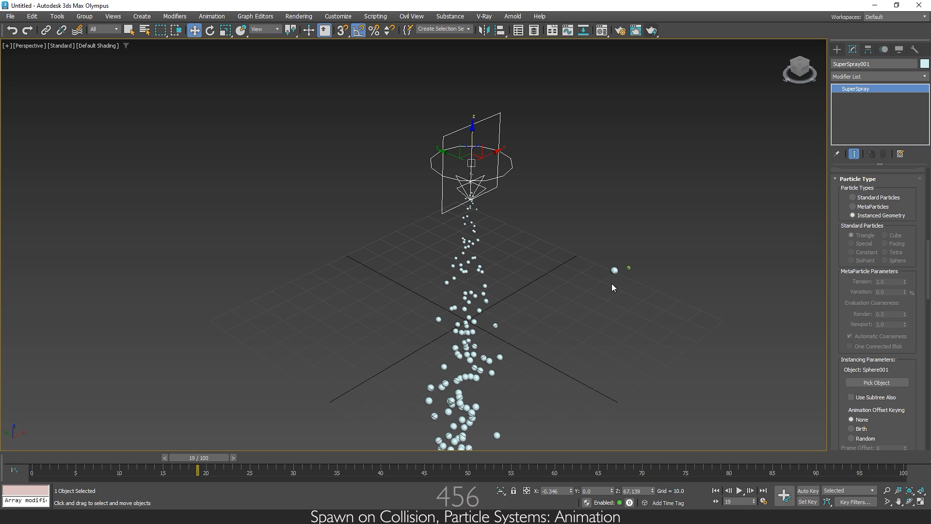
Play the particle animation, stop it, and scrub to frame 44 to examine how the emission ends.
scroll(588, 337, "down", 8)
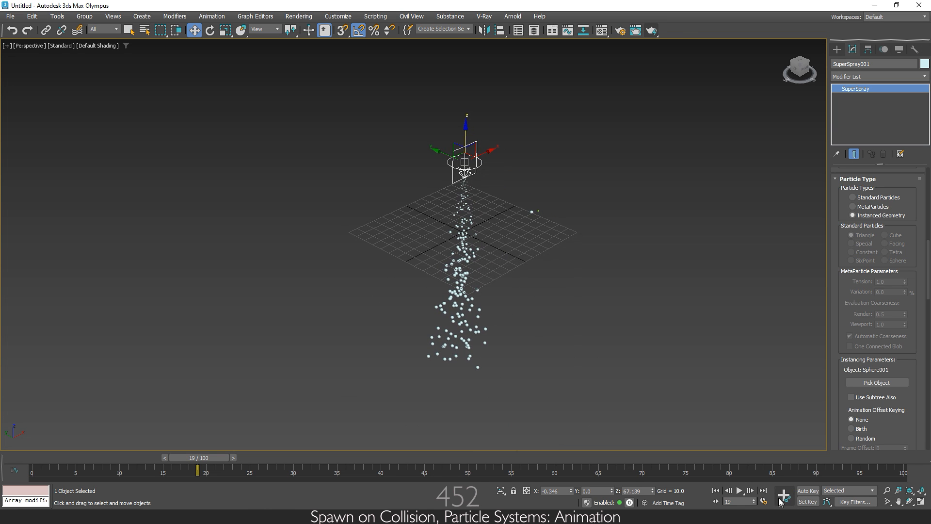
left_click(739, 491)
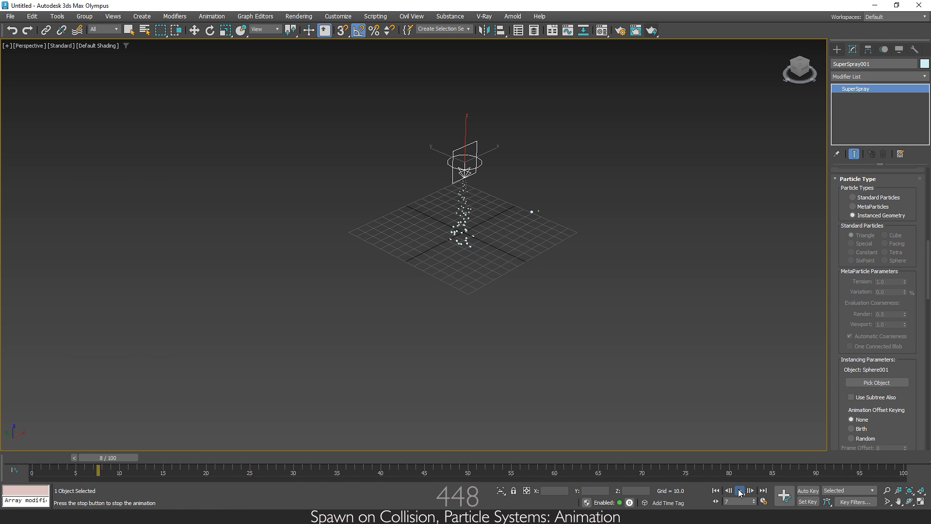
left_click(740, 491)
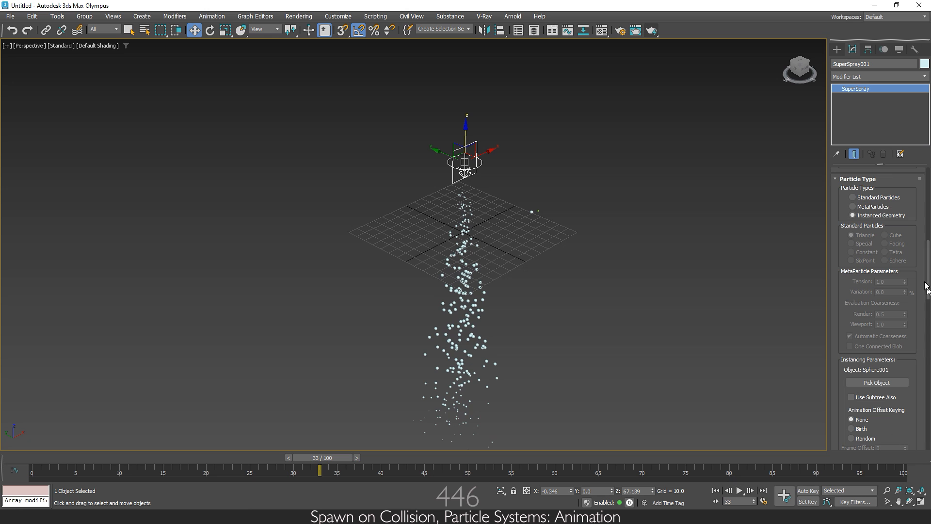
left_click_drag(339, 458, 425, 457)
key("w")
Set the Super Spray's Emit Stop to frame 100.
left_click_drag(837, 216, 880, 383)
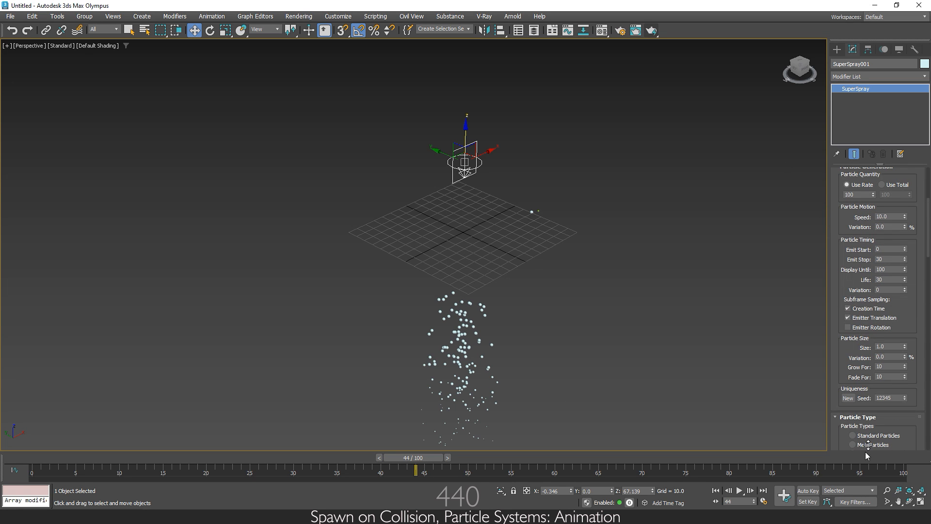
mouse_move(854, 273)
left_mouse_down()
mouse_move(855, 334)
mouse_move(854, 290)
left_mouse_up()
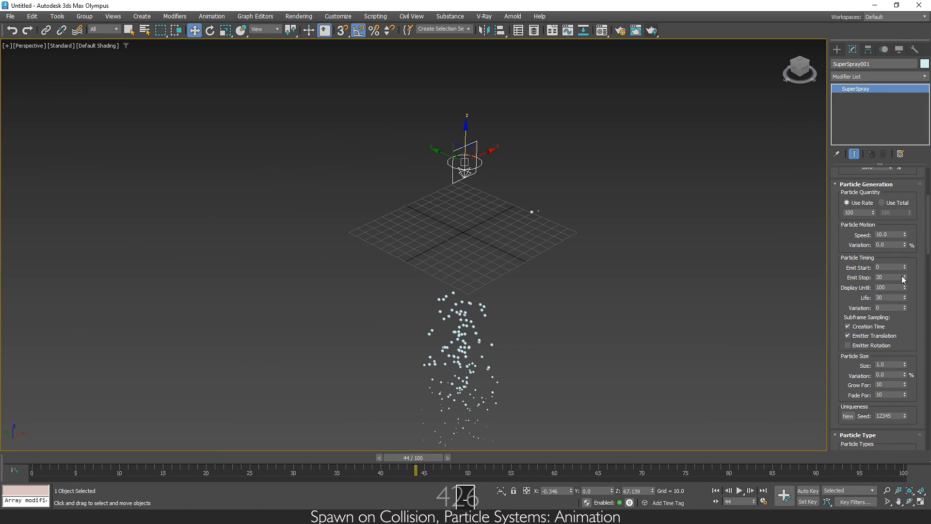
double_click(887, 277)
type("100")
key("Return")
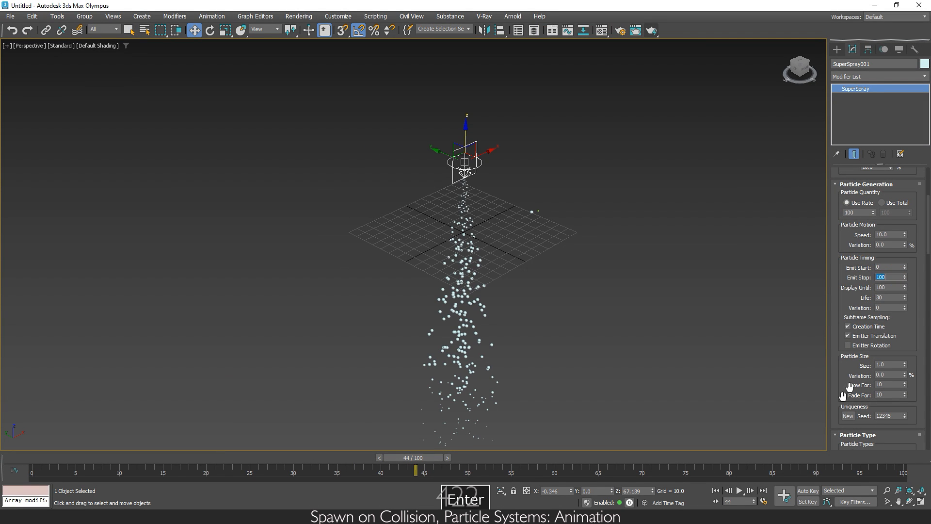
Play the particle animation to examine the emission over the whole timeline, and stop it.
left_click(740, 491)
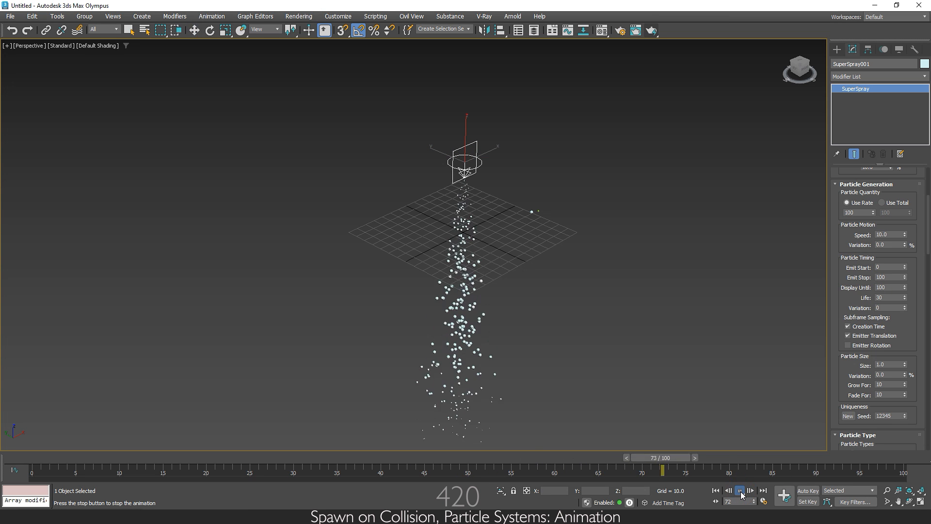
middle_click_drag(604, 355, 602, 319)
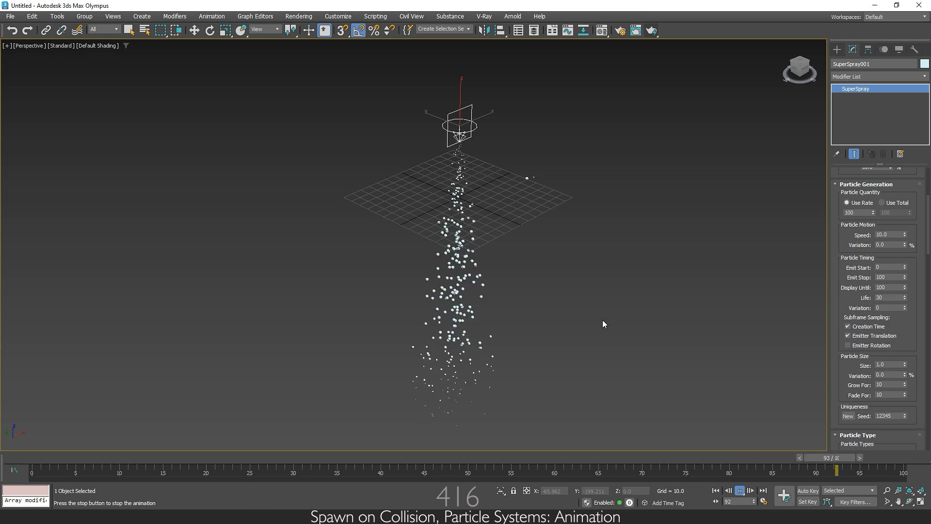
key("space")
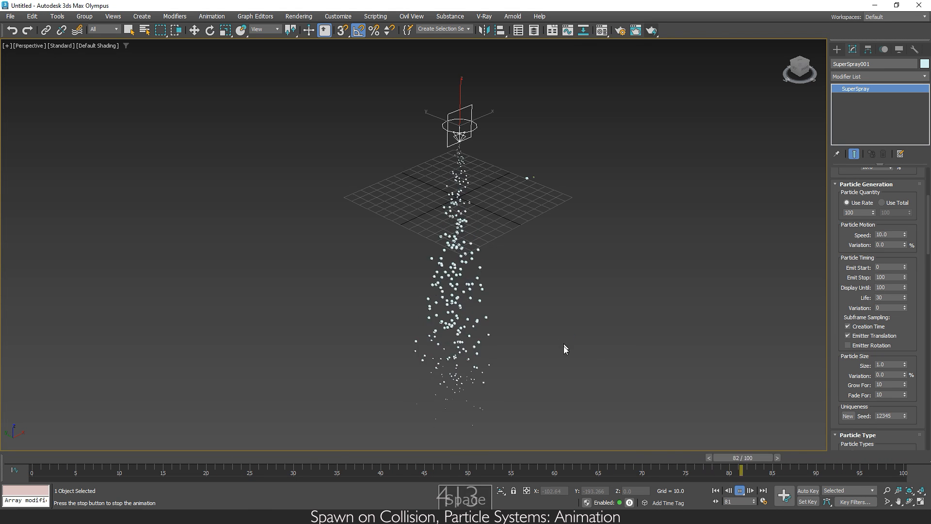
left_click(739, 490)
scroll(531, 277, "down", 2)
scroll(495, 226, "up", 2)
scroll(501, 174, "up", 2)
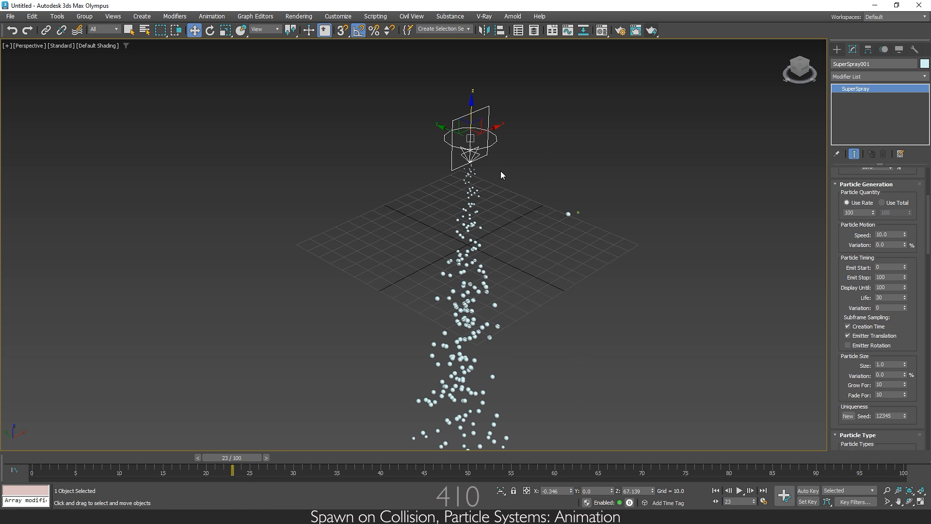
Create a POmniFlect deflector about 210 × 156 over the grid beneath the Super Spray emitter.
left_click(836, 49)
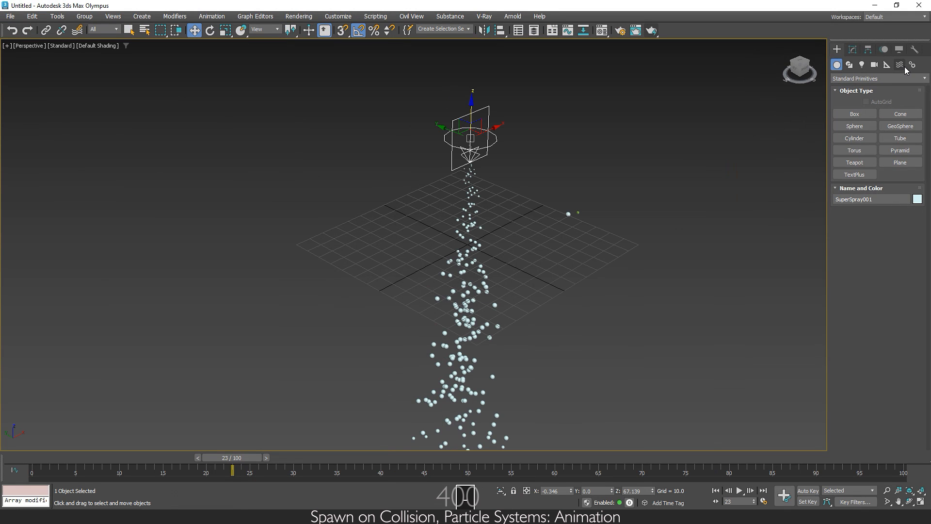
left_click(893, 62)
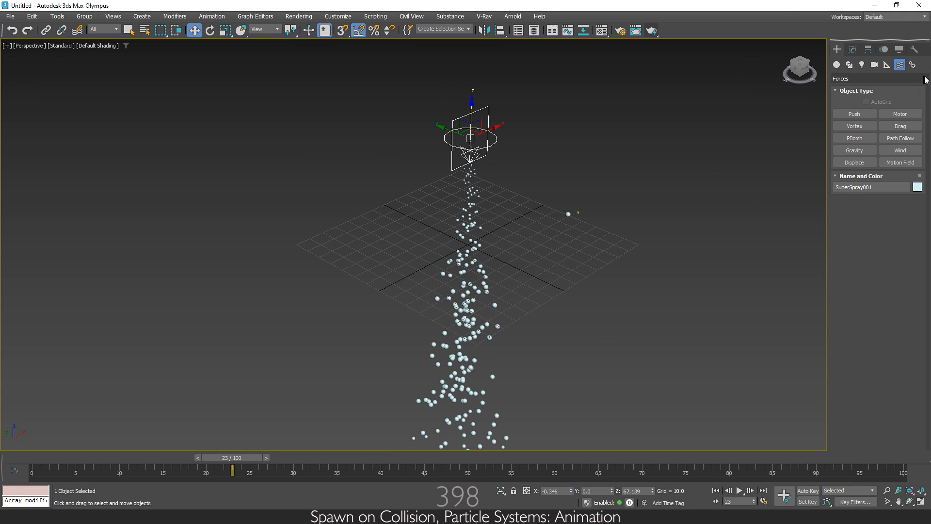
left_click(926, 79)
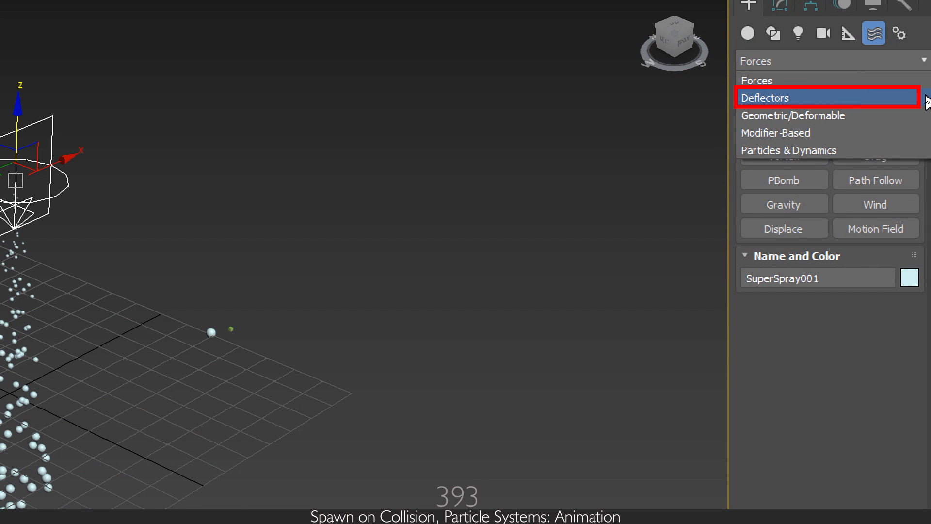
left_click(925, 98)
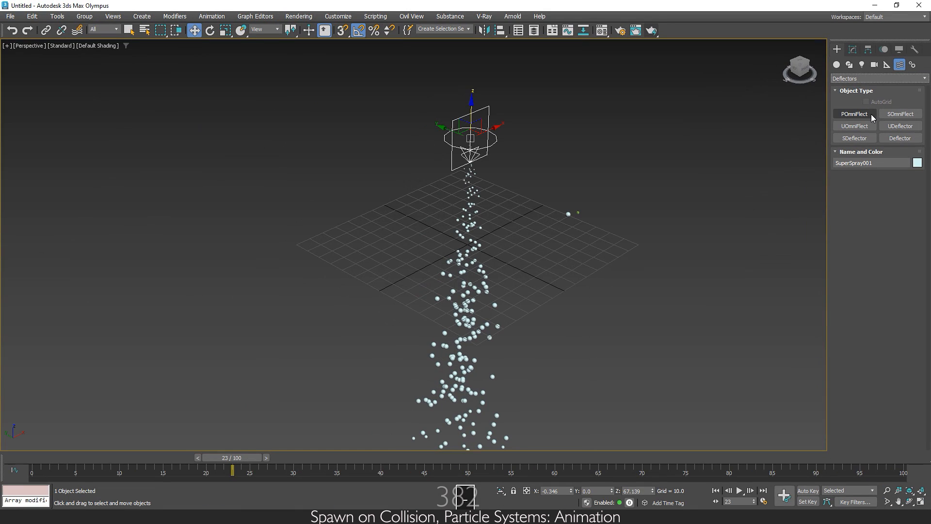
left_click(870, 114)
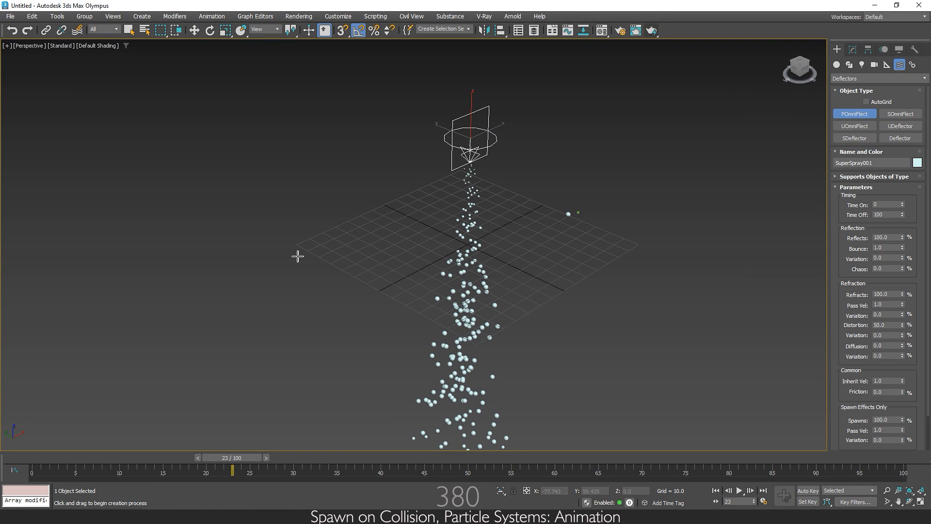
left_click_drag(277, 253, 710, 219)
key("w")
Move the small sphere and small box together well away from the deflector, and clear the selection.
left_click(577, 213)
left_click(569, 214, "ctrl")
left_click_drag(589, 208, 751, 150)
left_click(755, 158)
middle_click_drag(726, 218, 685, 214)
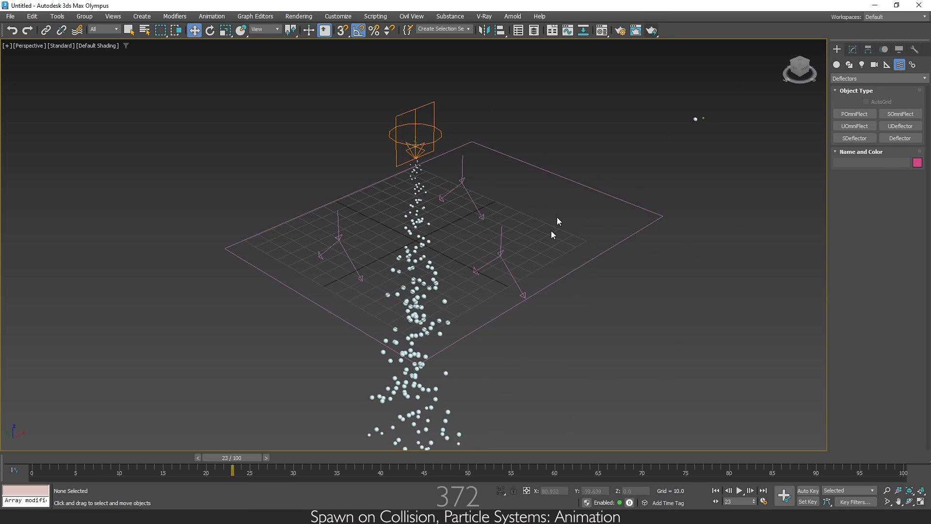
Place the deflector at X 0, Y 0 and set the Super Spray emitter's X position to 0.
left_click(502, 314)
right_click(571, 490)
right_click(612, 491)
left_click(429, 103)
right_click(571, 492)
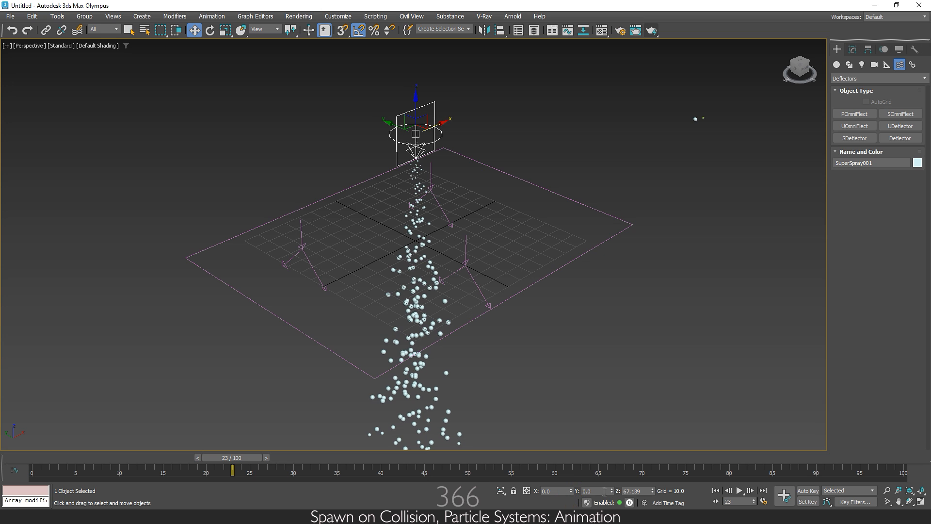
mouse_move(521, 348)
middle_mouse_down("alt")
mouse_move(467, 321)
mouse_move(504, 342)
middle_mouse_up("alt")
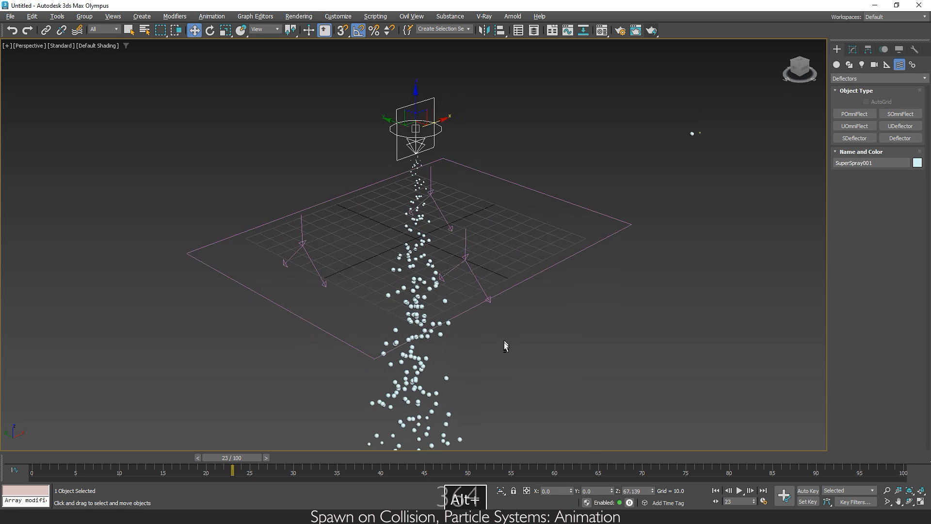
Enlarge the deflector's display icon to about 368 wide and 335 high.
left_click(578, 258)
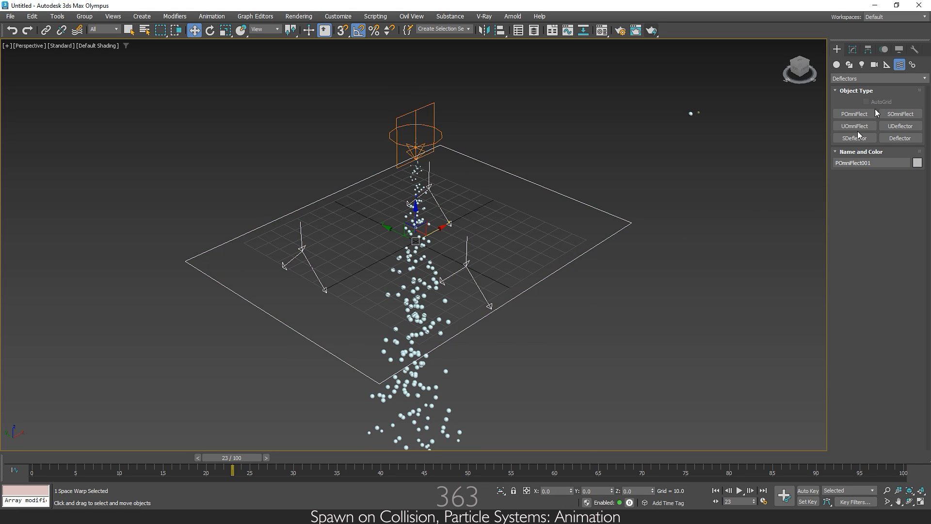
left_click(852, 49)
scroll(871, 168, "down", 2)
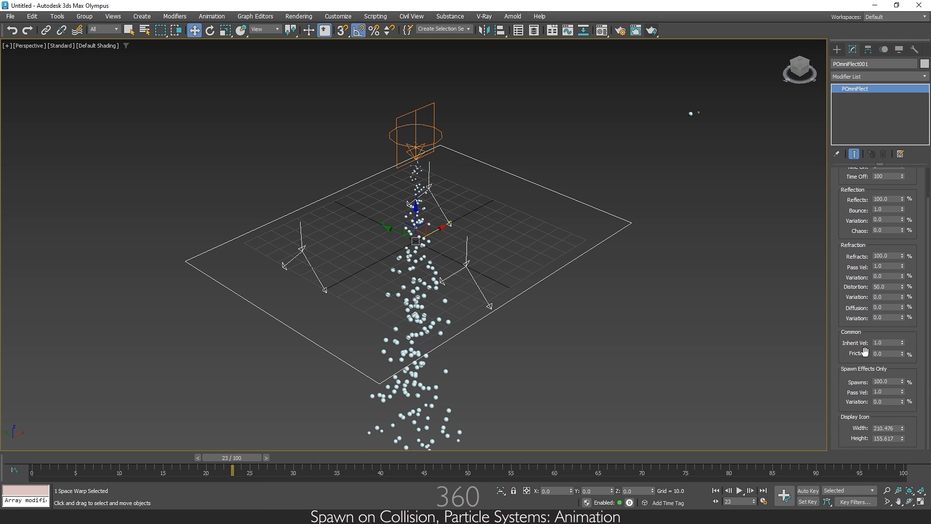
left_click_drag(903, 428, 903, 391)
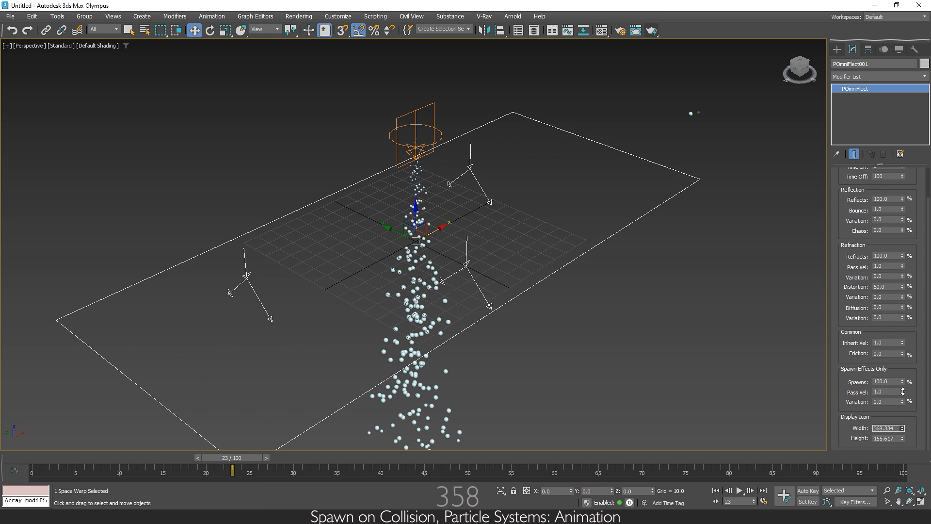
left_click_drag(903, 439, 903, 395)
middle_click_drag(577, 347, 537, 293, "alt")
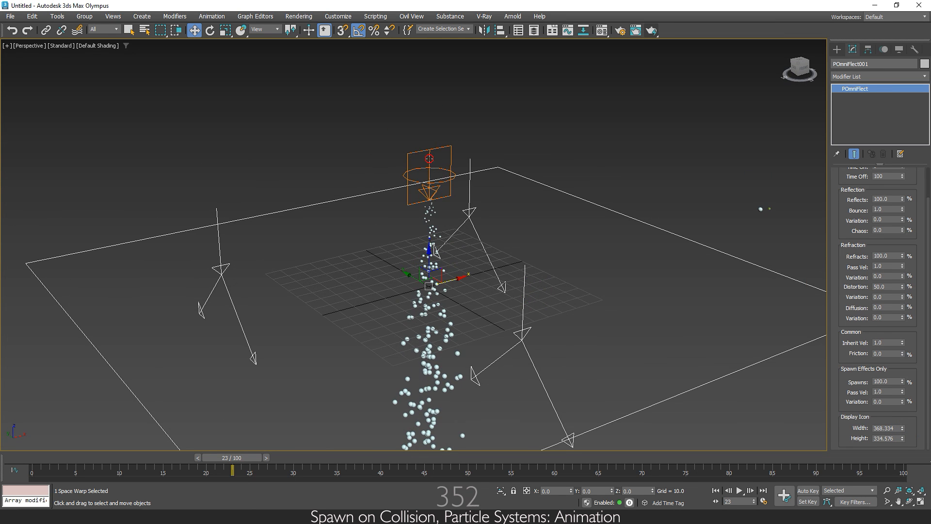
Raise the Super Spray emitter to a height of about 102 and bind it to the POmniFlect deflector.
left_click(428, 161)
left_click_drag(427, 161, 428, 100)
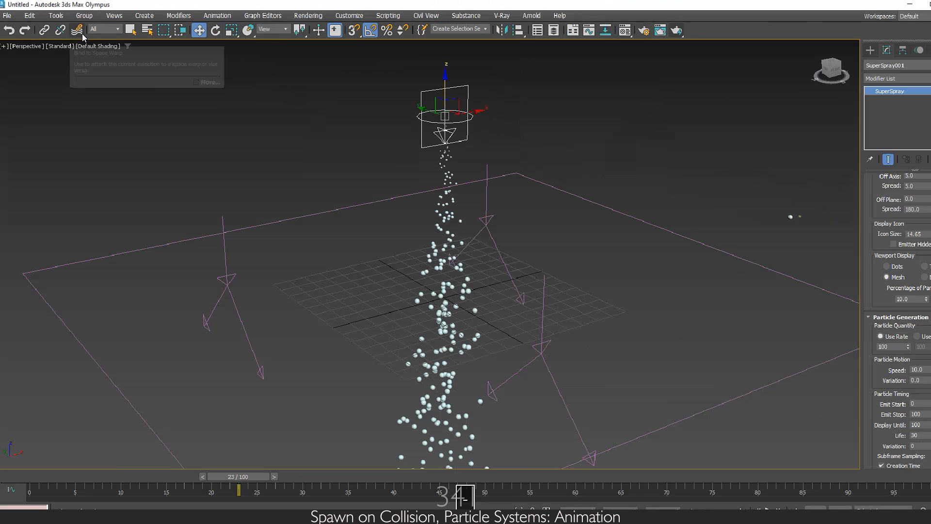
left_click(80, 32)
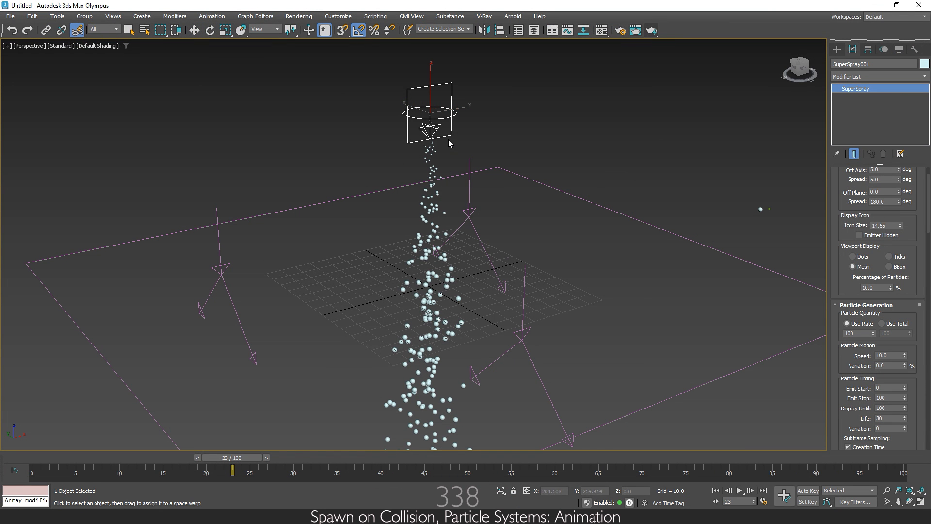
left_click_drag(448, 138, 645, 179)
left_click_drag(651, 228, 650, 228)
left_click(196, 31)
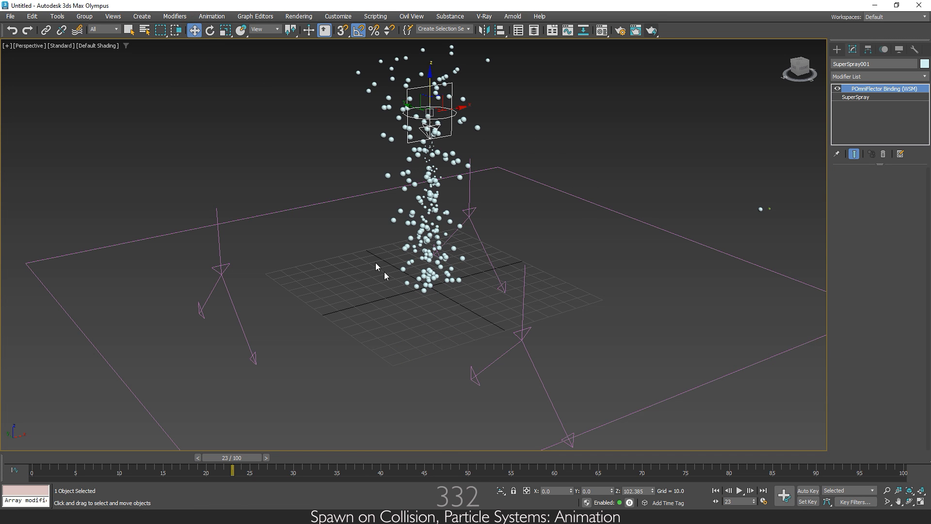
Scrub the animation to frame 16 to examine how the particles react to the deflector.
scroll(394, 286, "down", 4)
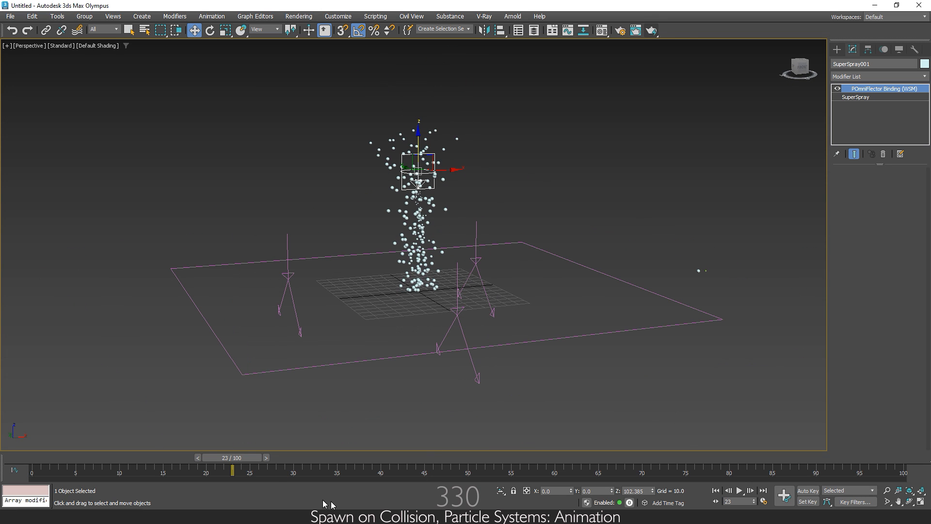
mouse_move(249, 454)
left_mouse_down()
mouse_move(76, 445)
mouse_move(164, 464)
mouse_move(497, 466)
mouse_move(123, 422)
mouse_move(195, 441)
left_mouse_up()
key("w")
Set the POmniFlect deflector's Bounce to 0.
left_click(591, 334)
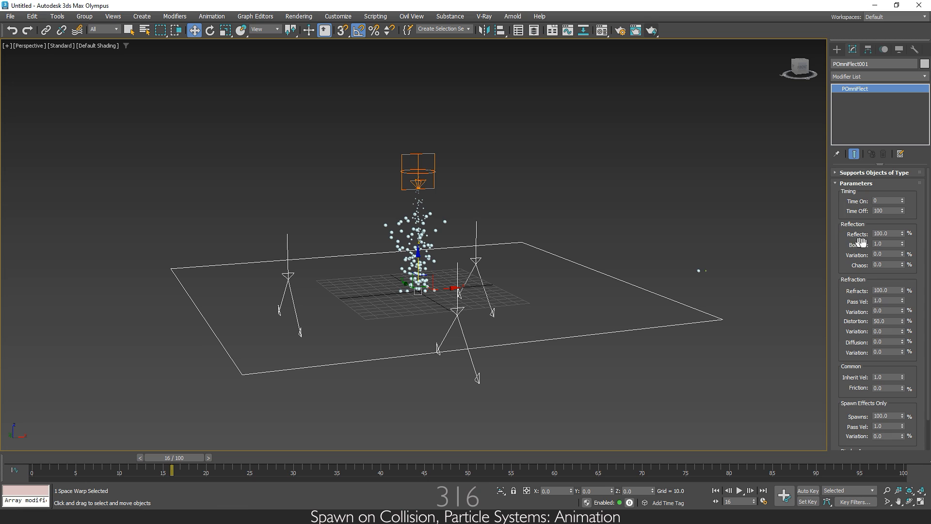
right_click(903, 246)
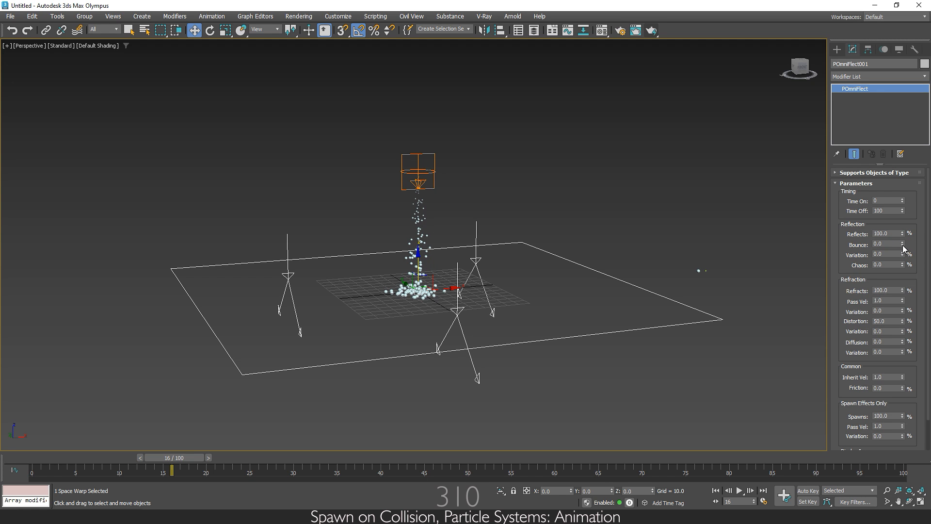
mouse_move(903, 245)
left_mouse_down()
mouse_move(910, 160)
mouse_move(902, 246)
left_mouse_up()
right_click(903, 247)
Play the animation to examine how the particles behave on the deflector, and stop it at frame 44.
left_click(739, 490)
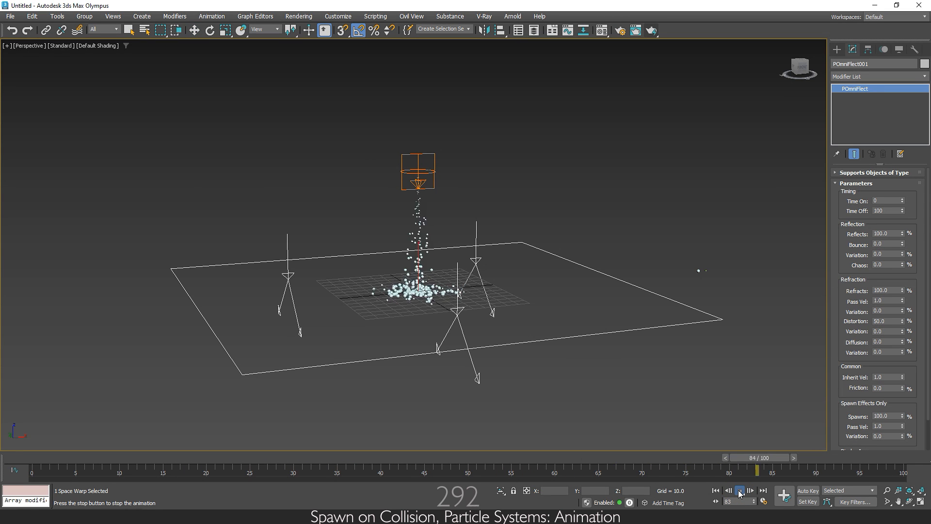
left_click(739, 491)
middle_click_drag(493, 413, 500, 420, "alt")
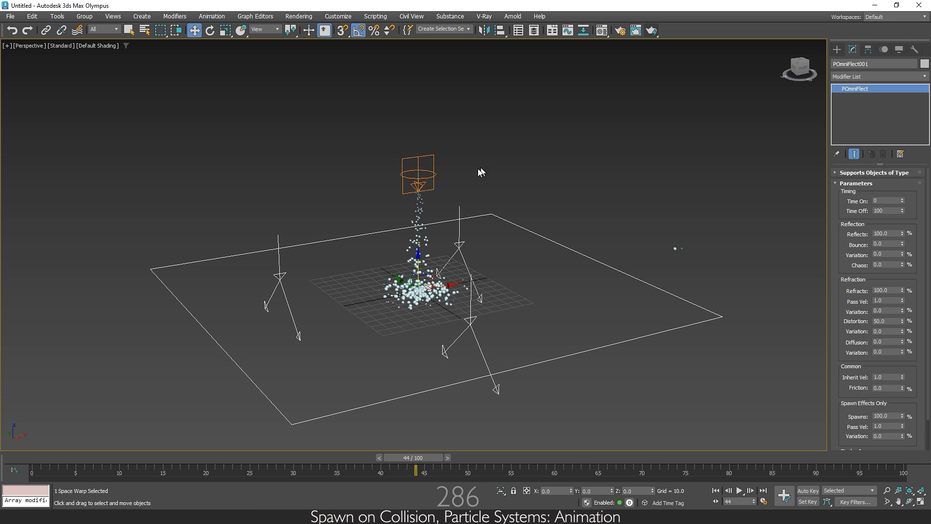
Select the Super Spray emitter and open its base parameters beneath the deflector binding.
left_click(431, 175)
left_click(856, 98)
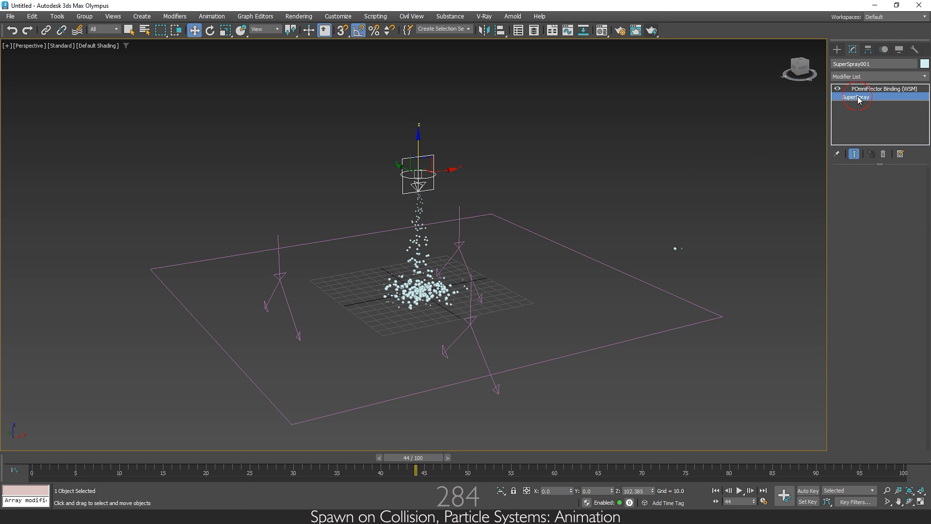
scroll(836, 327, "down", 5)
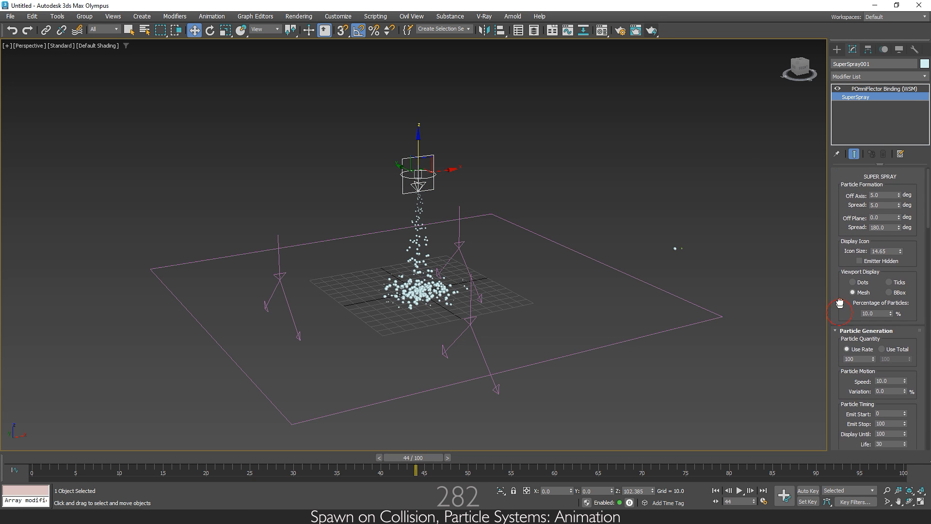
scroll(841, 326, "down", 10)
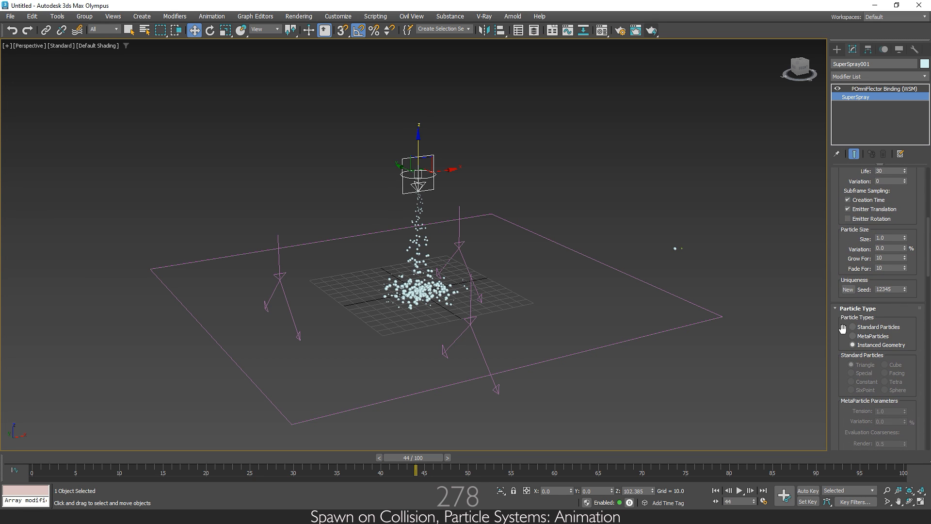
scroll(839, 182, "up", 15)
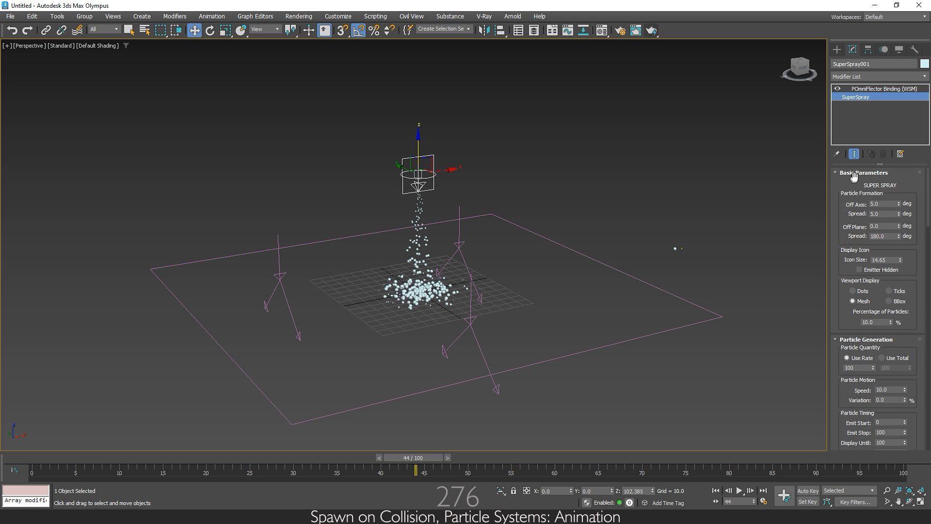
Collapse all of the Super Spray's parameter sections and expand only Particle Spawn to show its spawning effects.
left_click(859, 173)
left_click(863, 183)
left_click(865, 193)
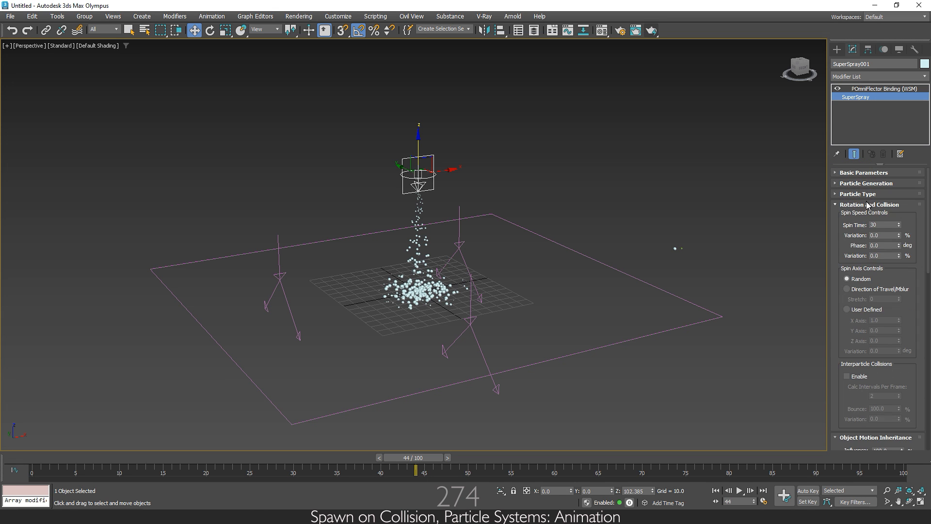
left_click(868, 204)
left_click(869, 215)
left_click(869, 226)
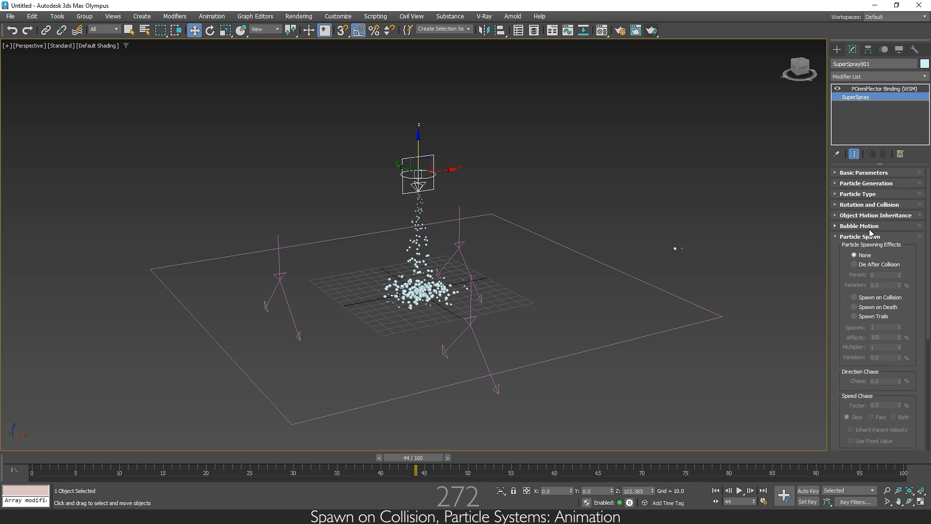
left_click(870, 237)
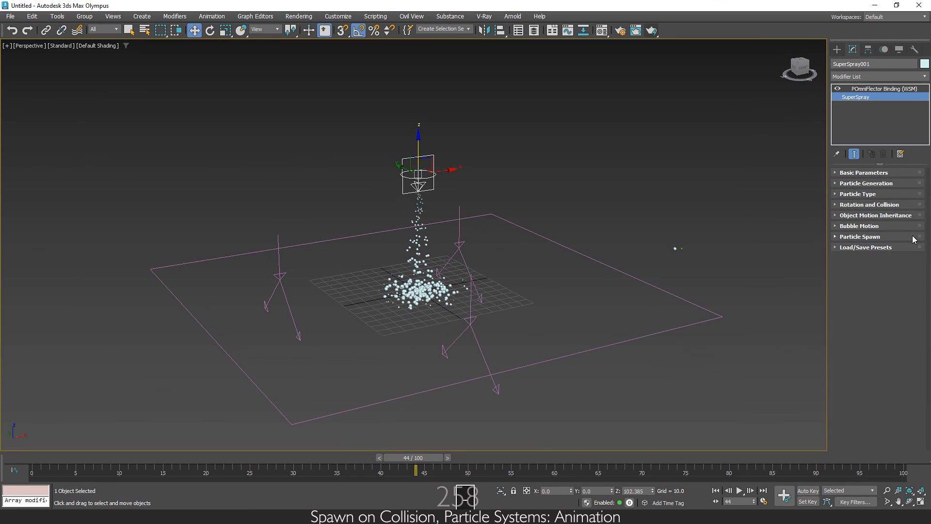
left_click(914, 240)
left_click_drag(910, 201, 908, 292)
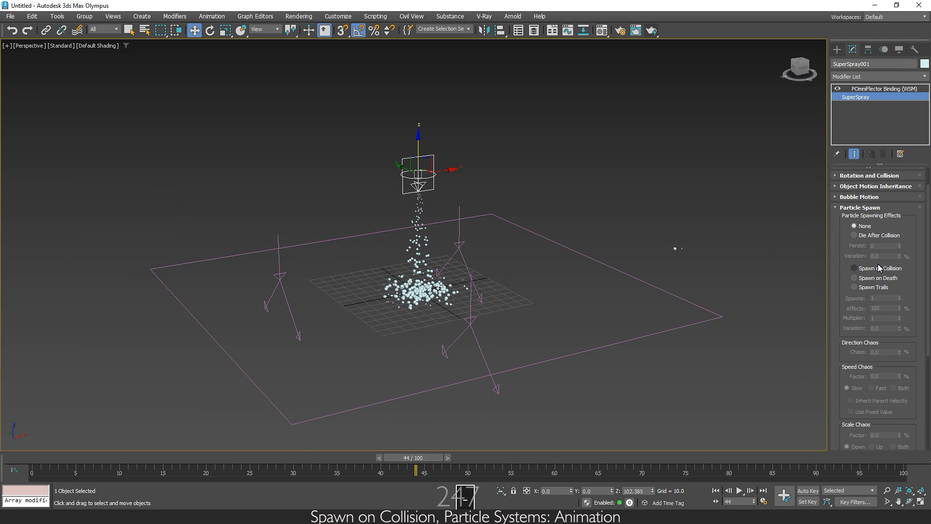
Set the particle spawning effect to Spawn on Collision with a Multiplier of 3, checking the particles a few frames further on.
left_click(854, 269)
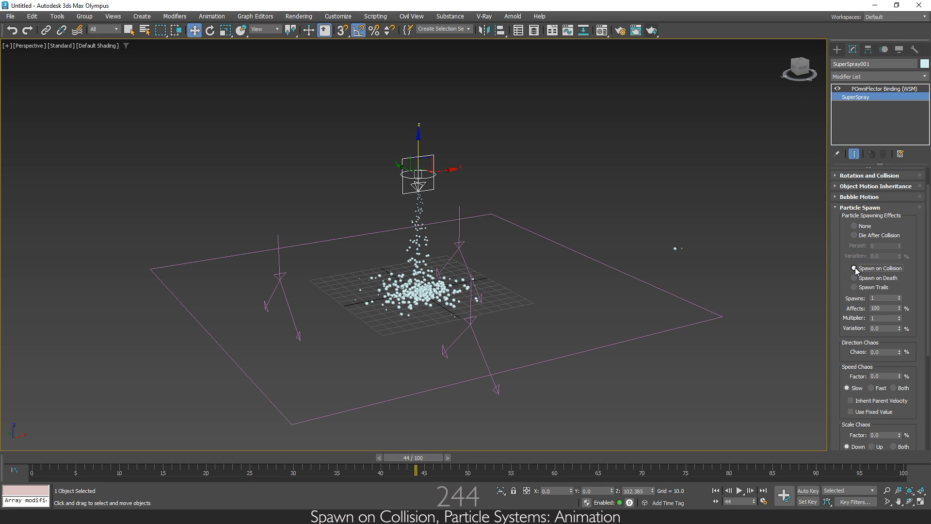
left_click_drag(423, 458, 463, 449)
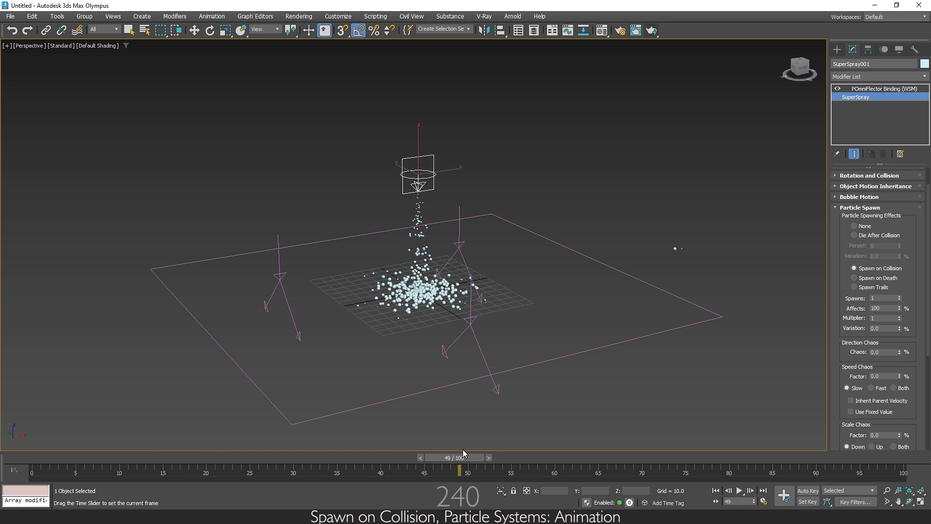
key("w")
left_click_drag(858, 325, 857, 283)
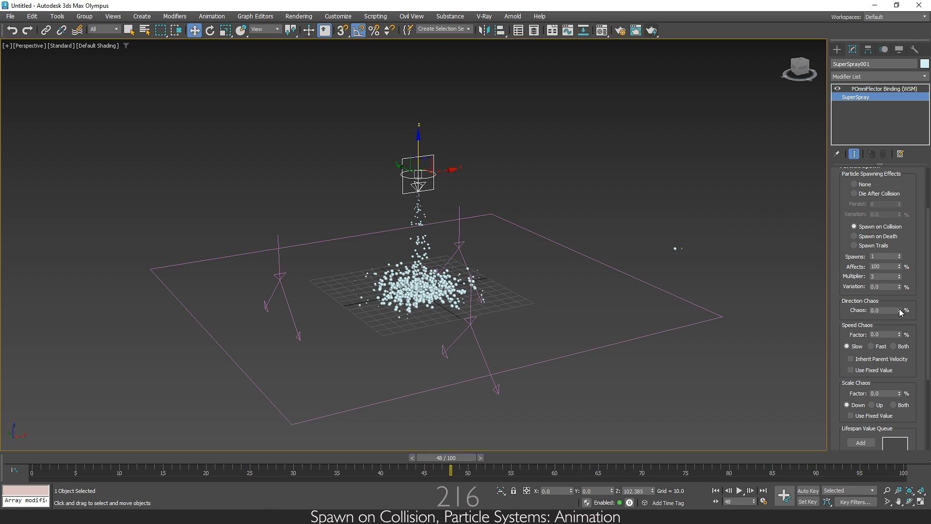
Set the spawned particles' Direction Chaos to 13.1% and advance the animation to frame 60.
left_click_drag(901, 311, 906, 245)
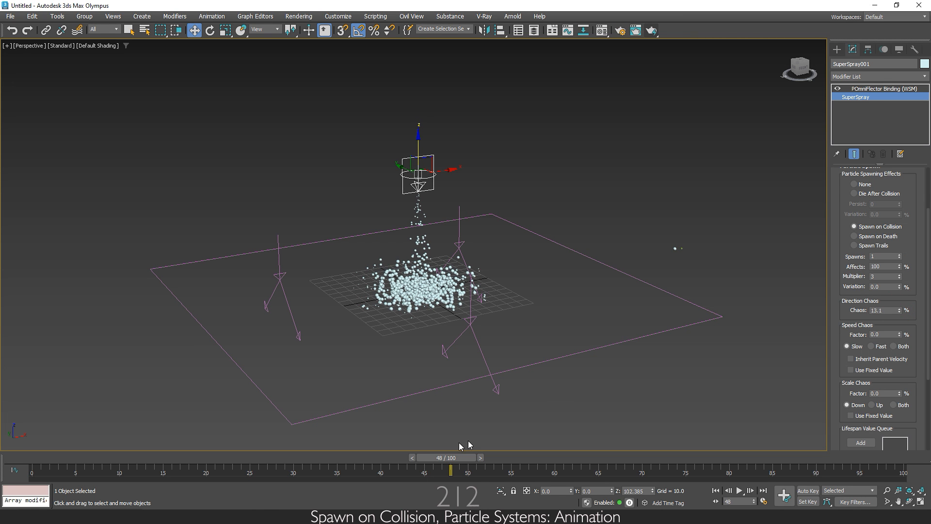
left_click_drag(443, 458, 553, 445)
key("w")
Add an entry to the Lifespan Value Queue and replace its value with a lifespan of 30.
left_click_drag(844, 374, 852, 231)
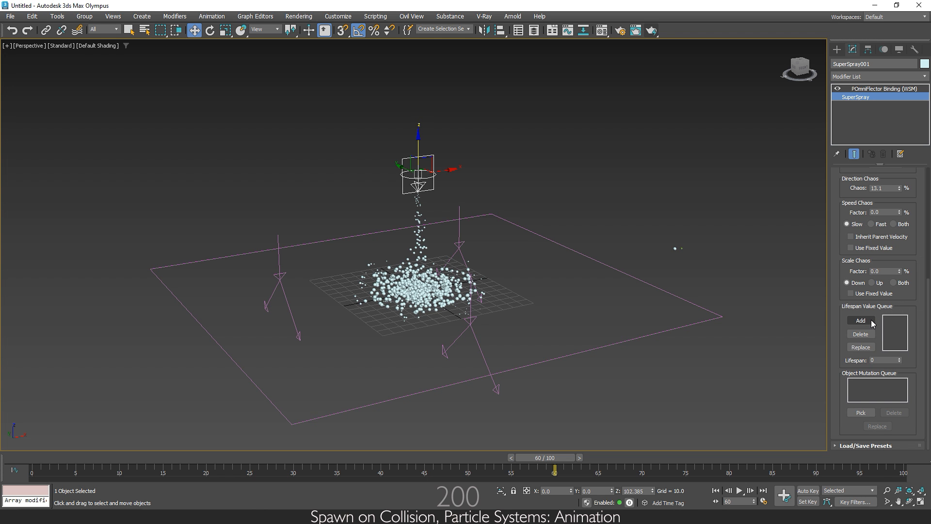
key("alt+plus")
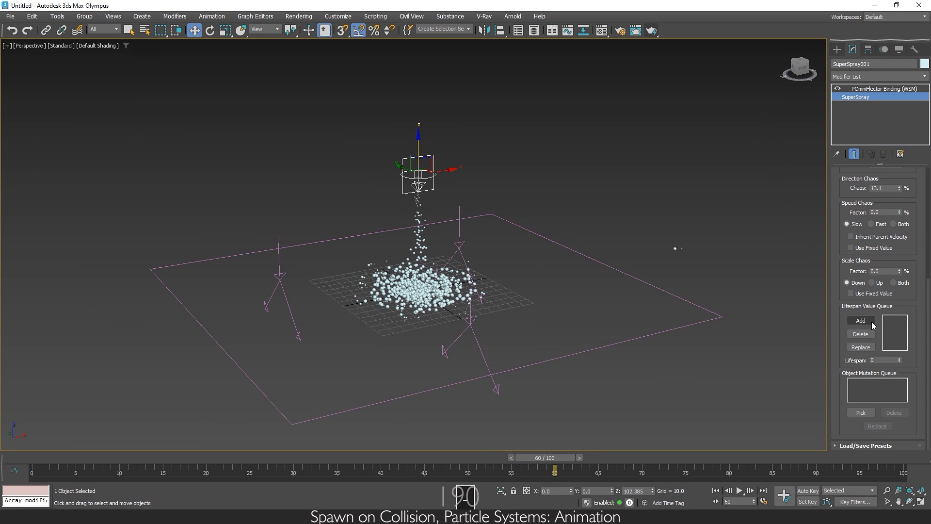
left_click(872, 323)
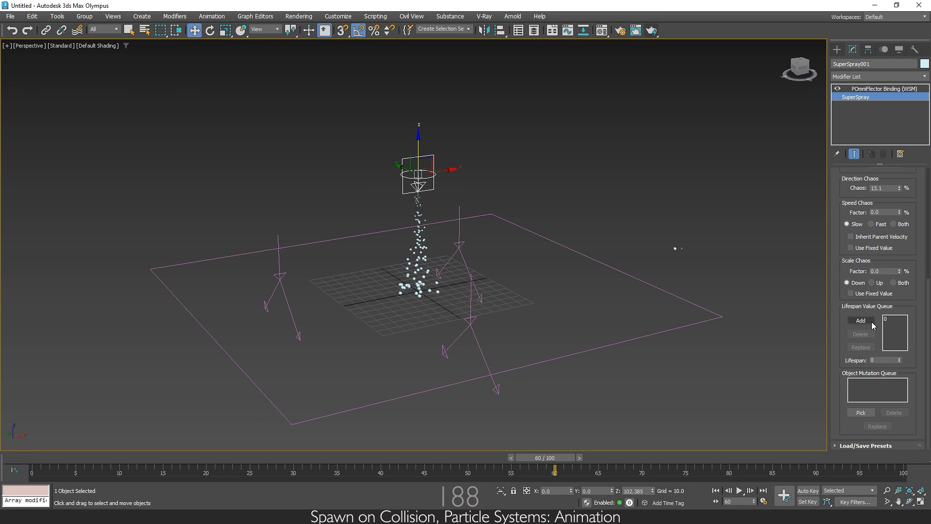
left_click(887, 320)
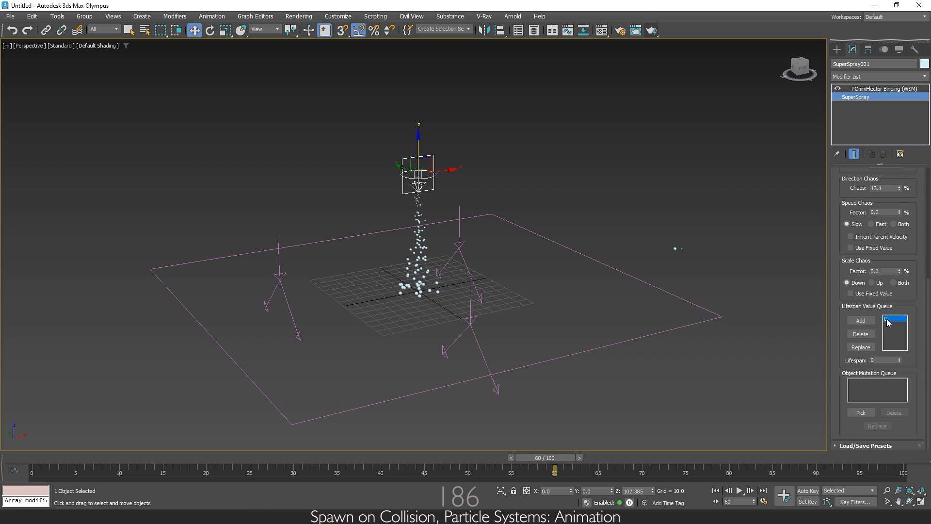
left_click(878, 360)
type("30")
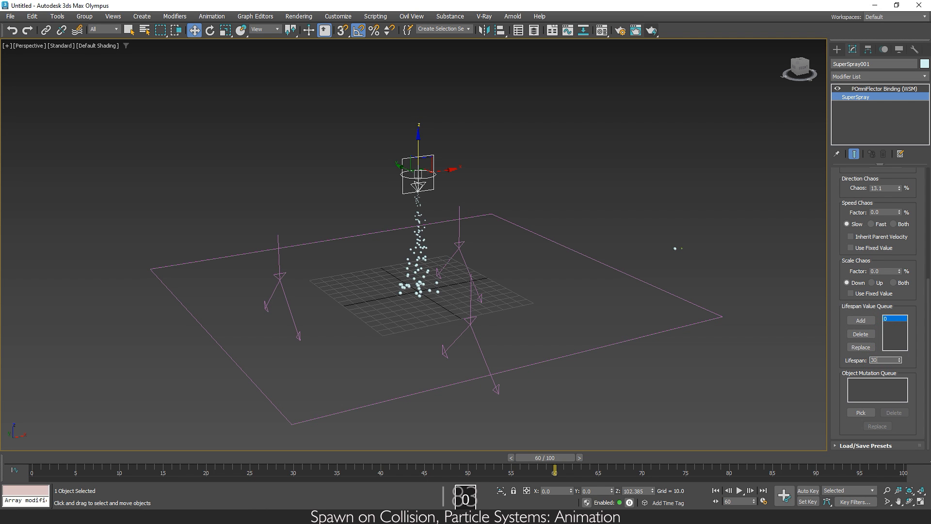
left_click(859, 348)
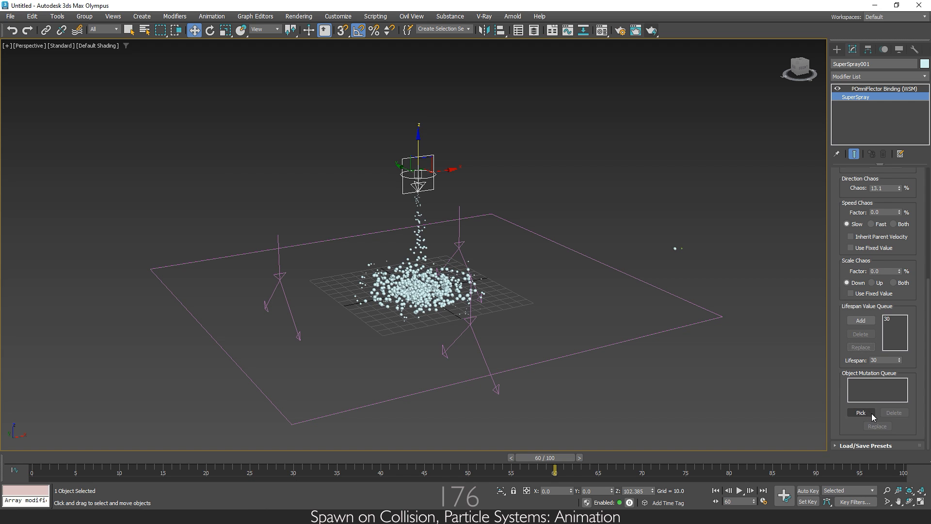
Pick the small green box beside the sphere into the Object Mutation Queue.
left_click_drag(836, 346, 844, 373)
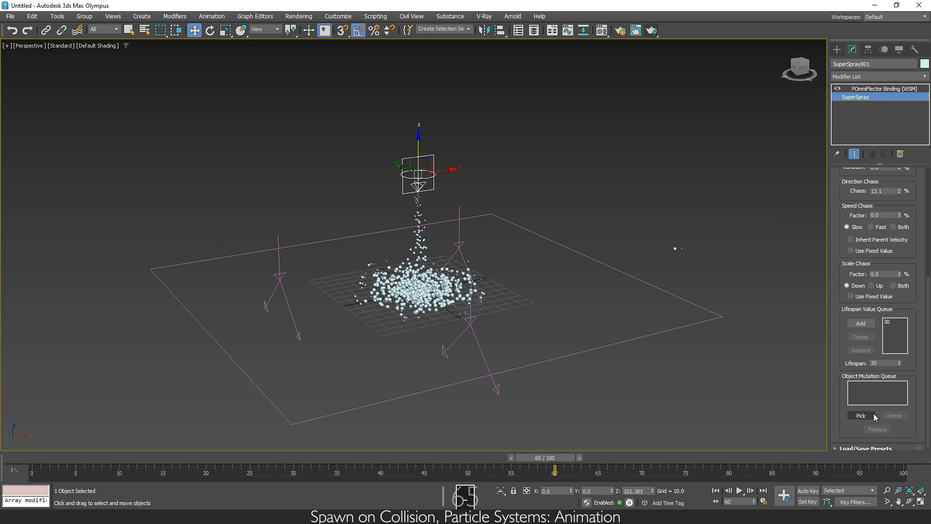
left_click(861, 416)
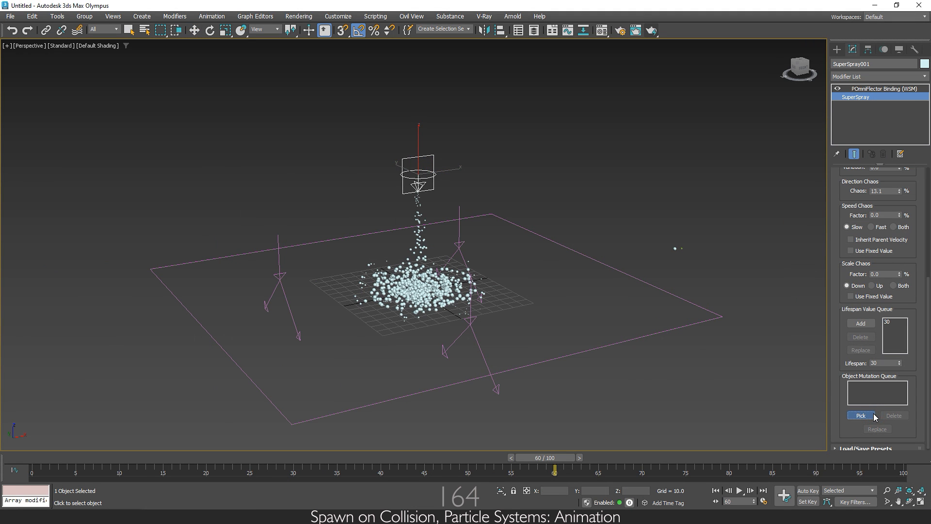
scroll(690, 245, "up", 10)
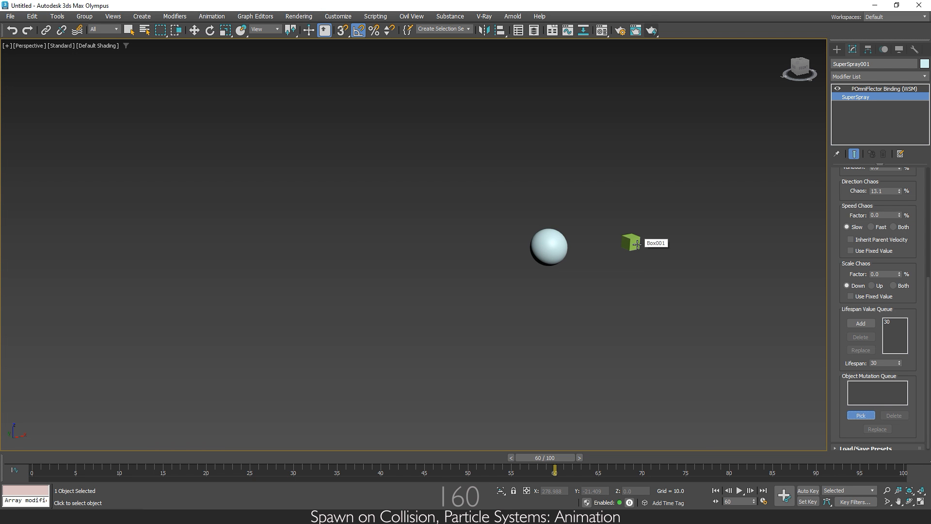
scroll(636, 245, "down", 10)
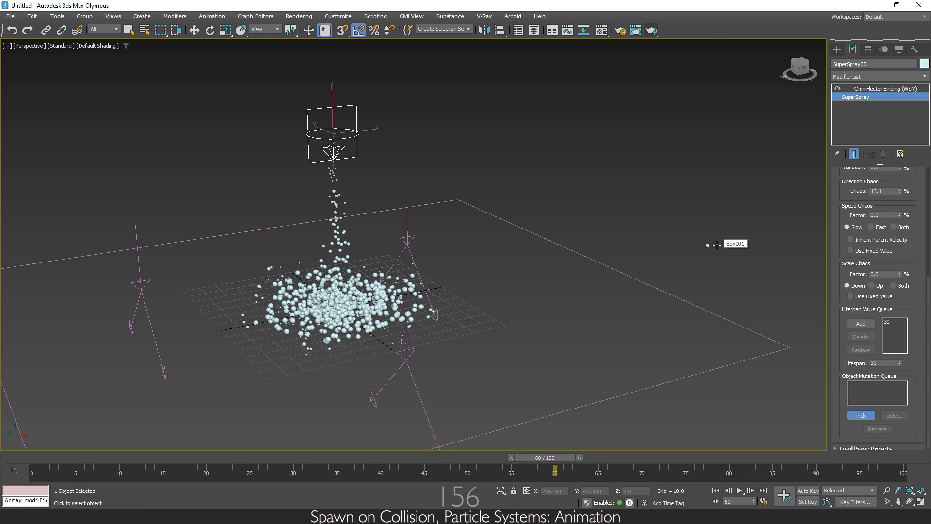
left_click(717, 246)
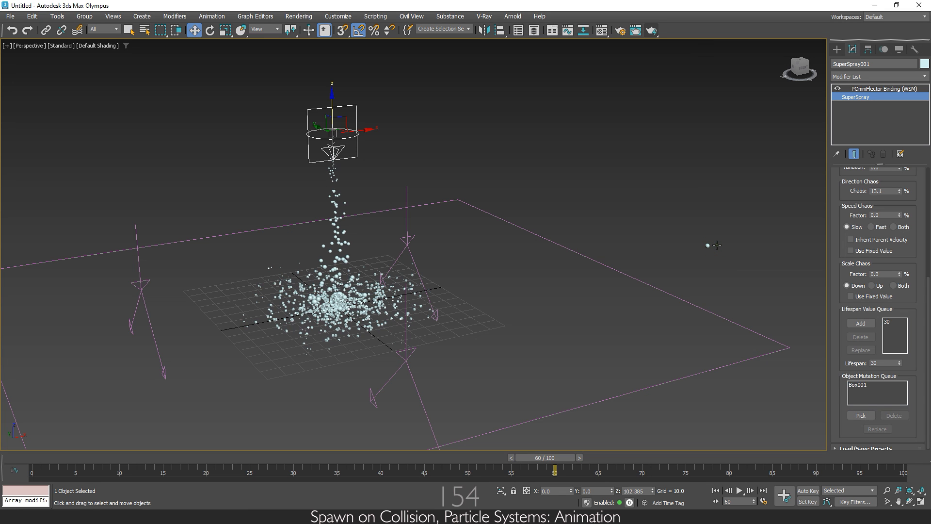
Expand Particle Type and get the particles' material from the Instanced Geometry.
scroll(841, 343, "up", 5)
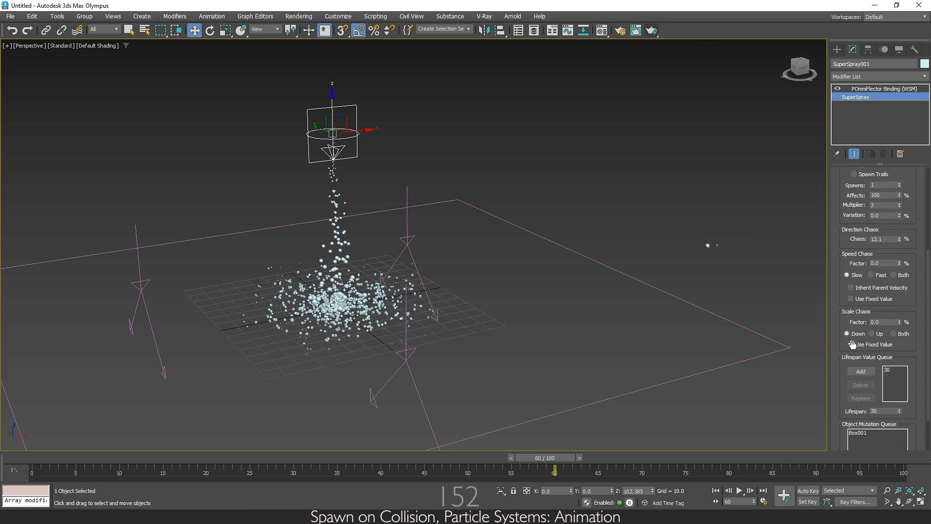
scroll(866, 353, "up", 3)
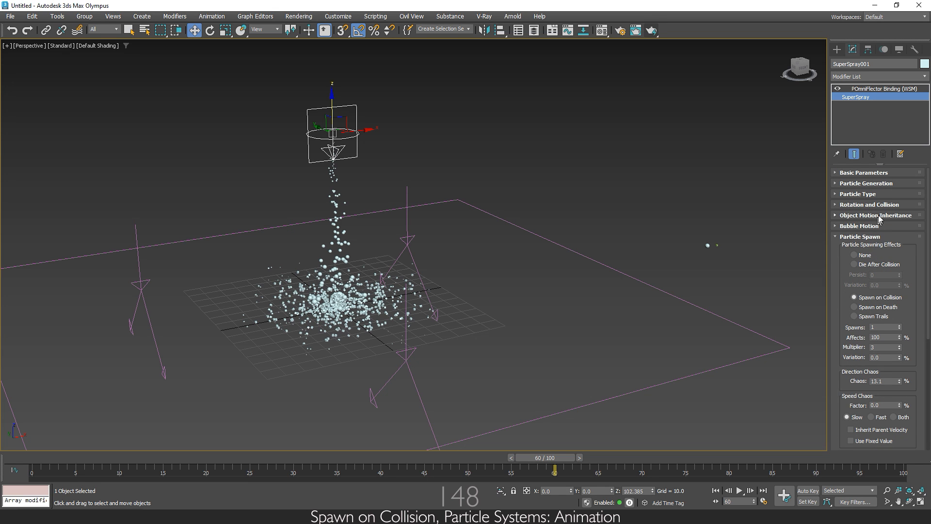
left_click(894, 193)
scroll(848, 374, "down", 5)
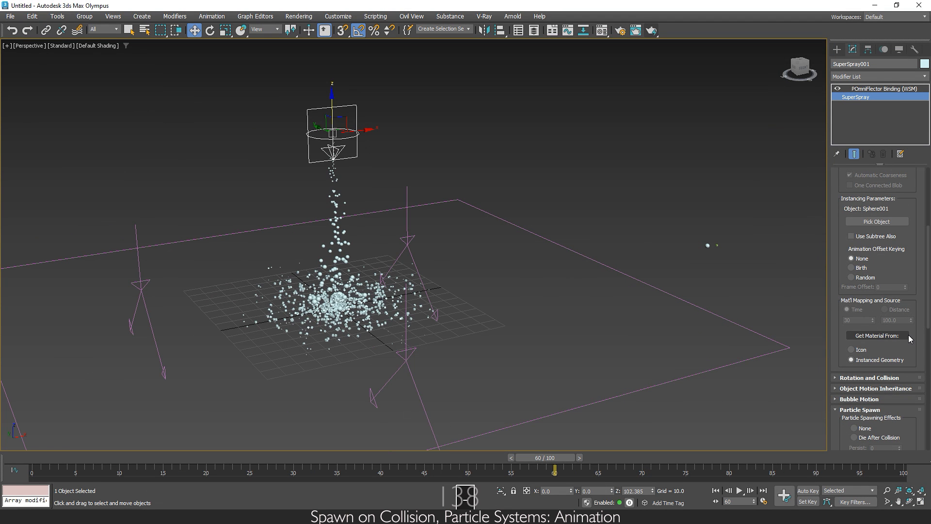
left_click(908, 336)
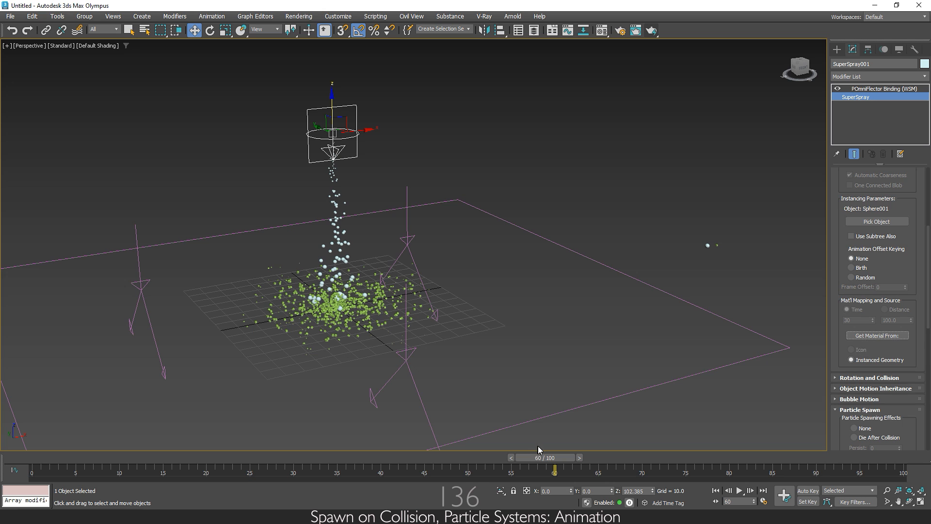
Scrub back to frame 13 and examine the spawned boxes up close where the spheres hit the deflector.
left_click_drag(553, 459, 168, 443)
key("w")
scroll(273, 320, "up", 5)
key("w")
scroll(429, 340, "up", 5)
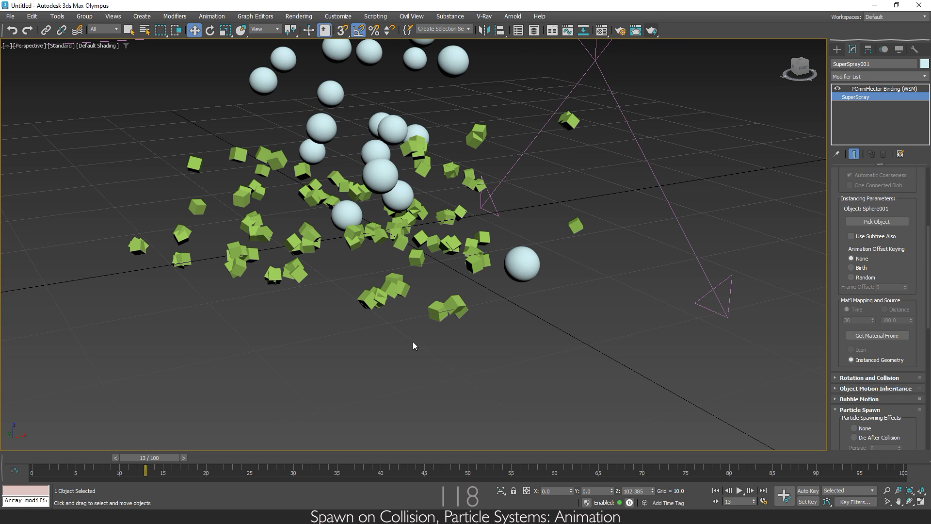
scroll(559, 382, "down", 5)
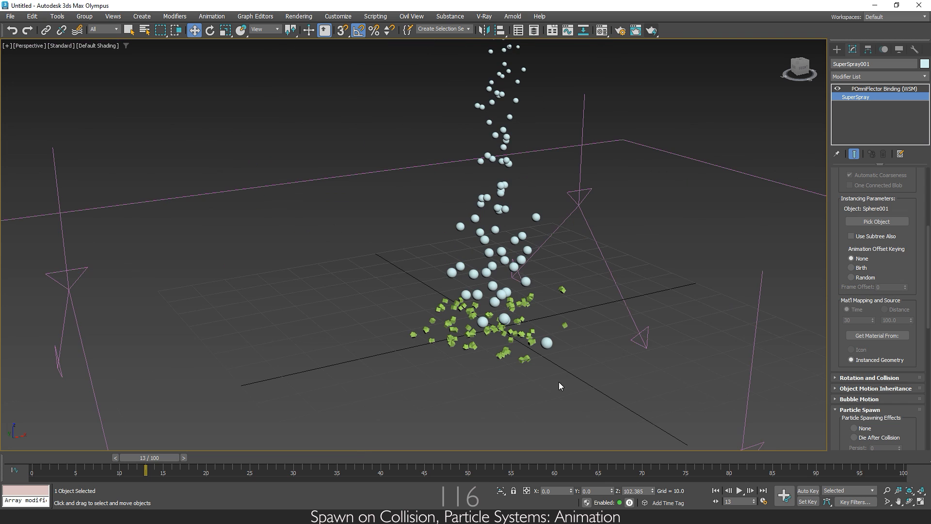
Raise the Direction Chaos of the spawned particles to 47%.
scroll(882, 348, "down", 6)
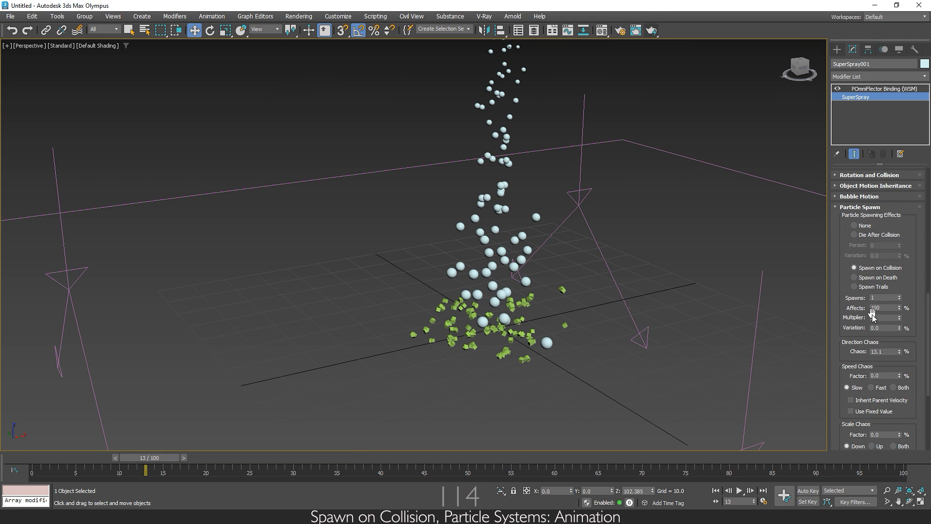
left_click_drag(849, 315, 846, 259)
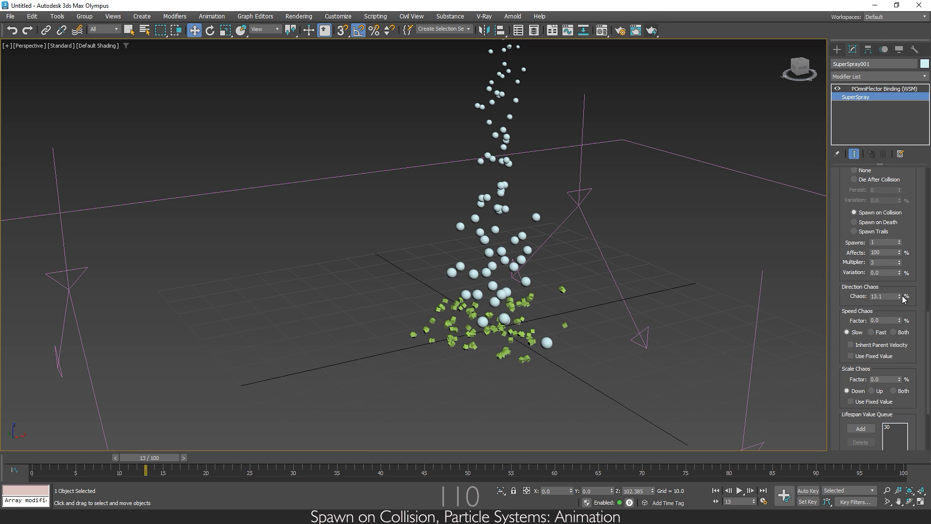
left_click_drag(900, 297, 894, 133)
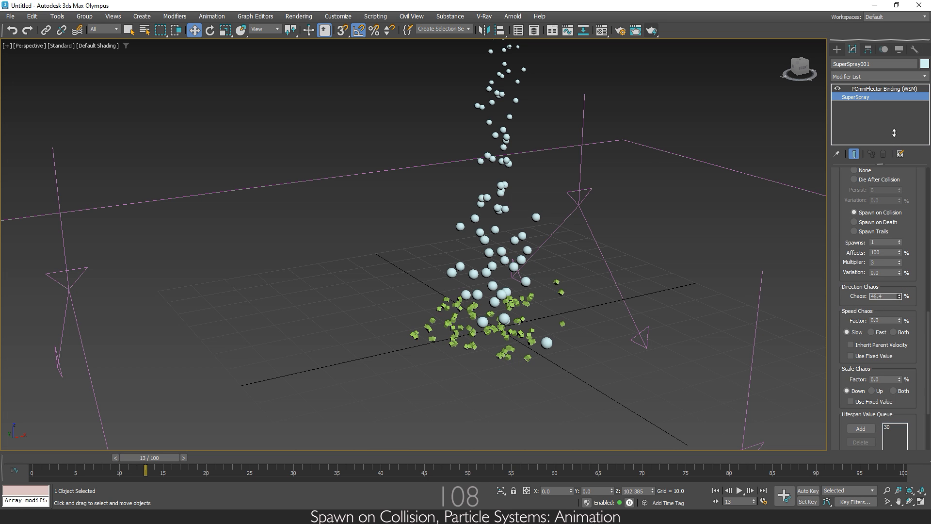
Scrub to frame 59, play the animation to examine how the boxes scatter, and stop it at frame 51.
left_click_drag(175, 457, 558, 469)
key("w")
scroll(526, 414, "down", 5)
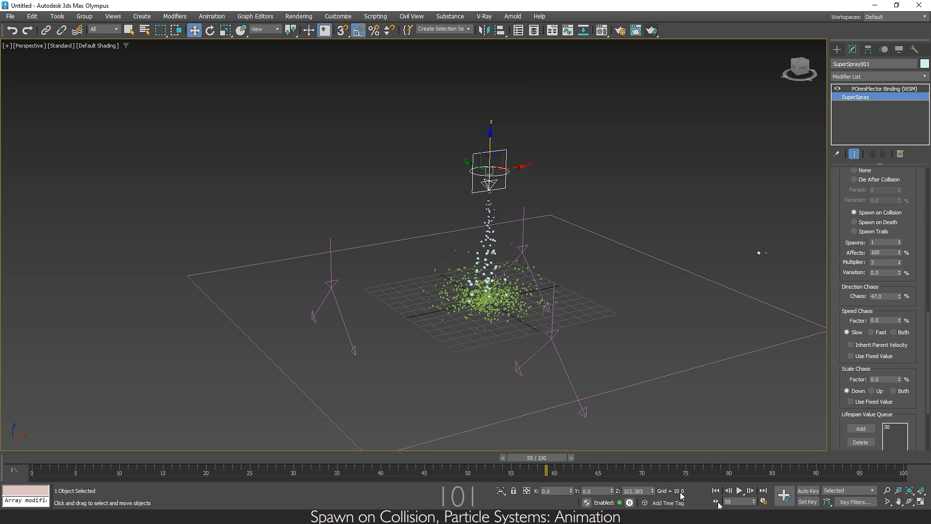
left_click(740, 490)
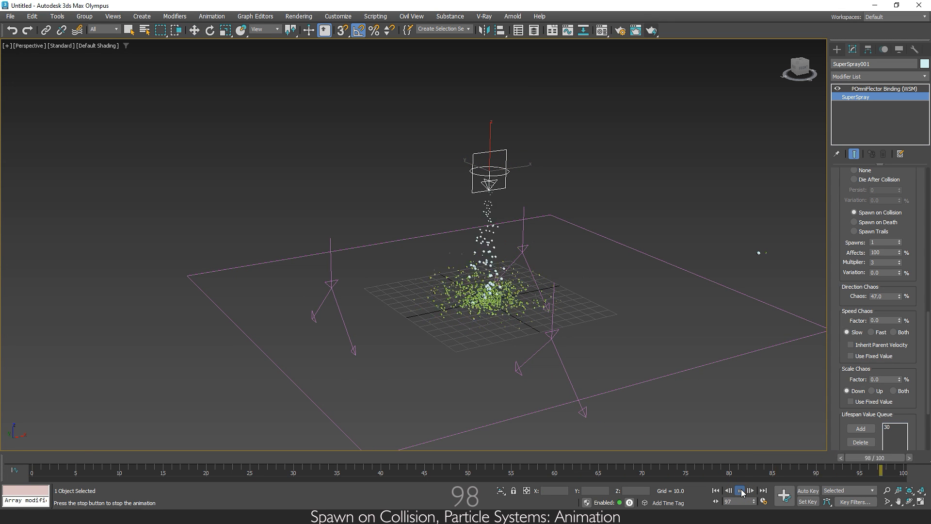
left_click(741, 491)
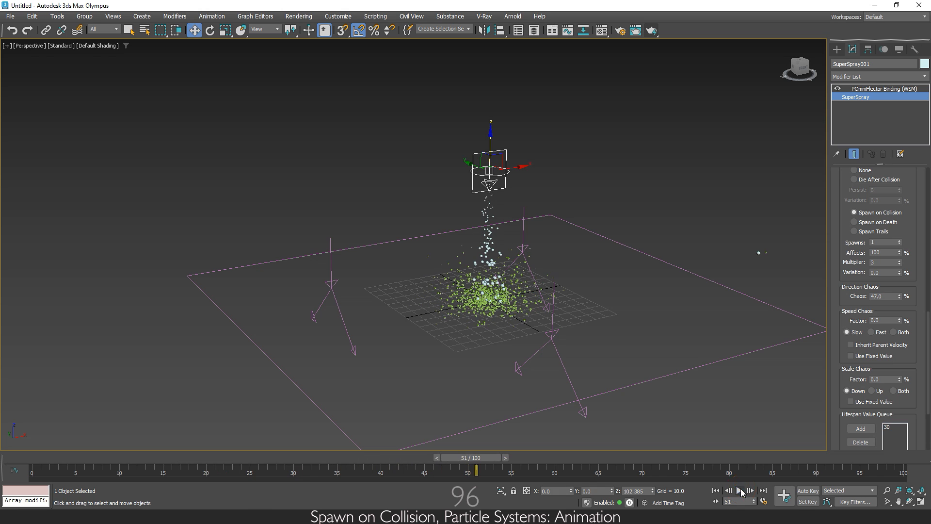
Move the Super Spray emitter along X to about -26.3.
left_click_drag(492, 171, 117, 228)
middle_click_drag(152, 254, 240, 192, "alt")
left_click_drag(172, 120, 509, 139)
middle_click_drag(527, 213, 471, 268)
Rotate the POmniFlect deflector by -30 degrees about the Y axis.
left_click(617, 232)
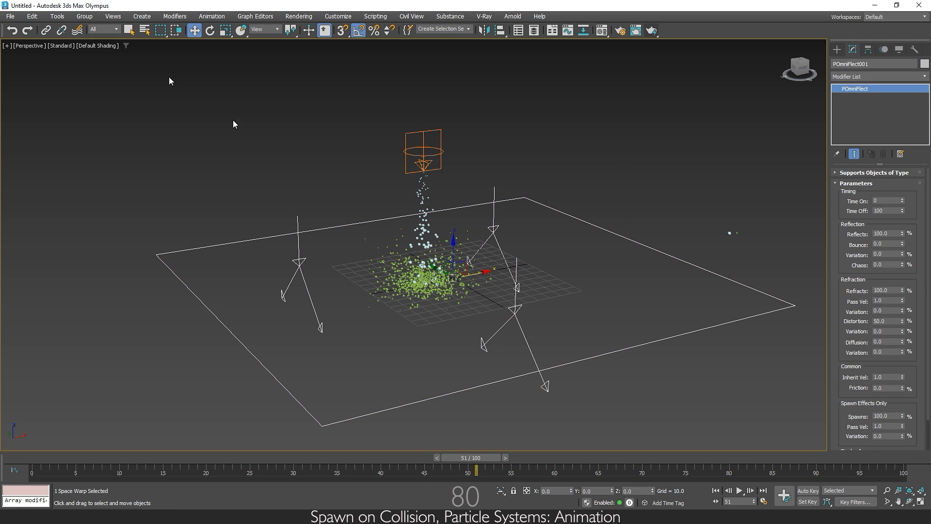
left_click(211, 31)
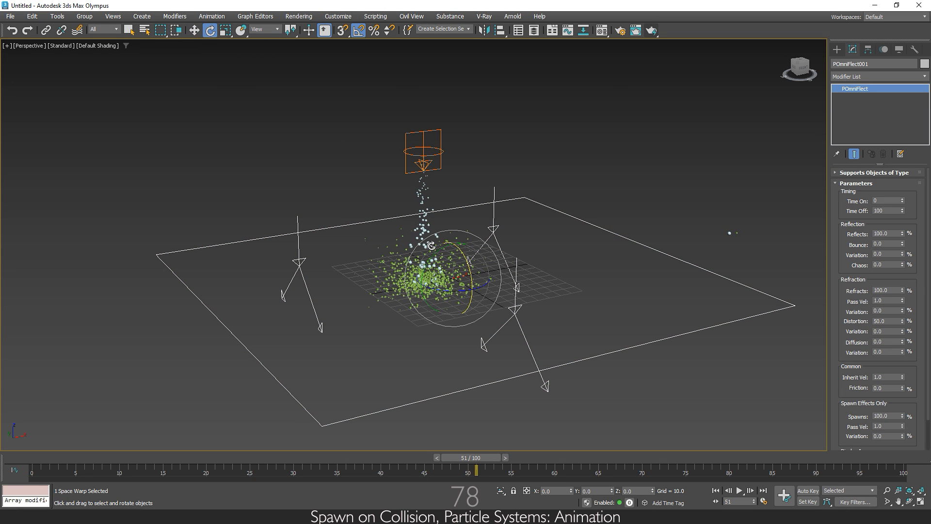
left_click_drag(431, 246, 423, 259)
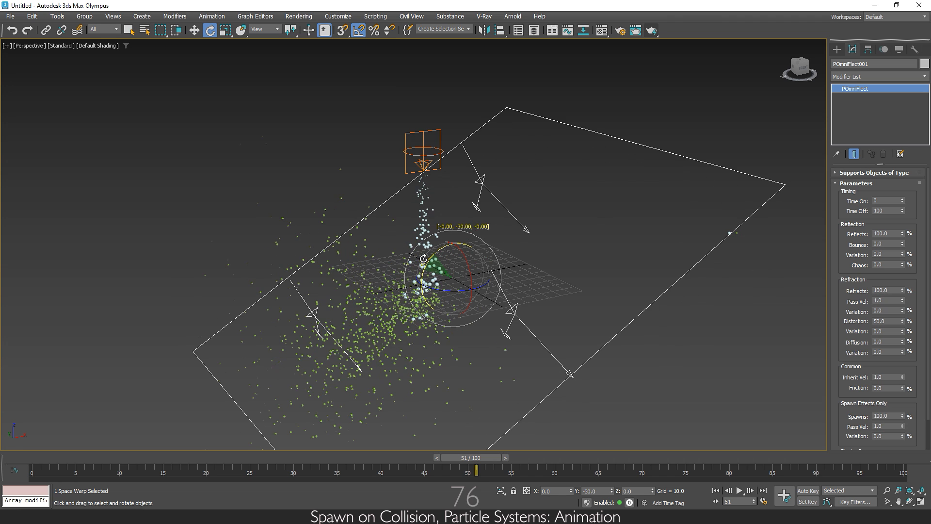
left_click(194, 31)
Scrub to frame 69 to examine the particles on the tilted deflector from the side, and look through the deflector's parameters.
middle_click_drag(315, 192, 327, 255, "alt")
left_click_drag(474, 459, 633, 470)
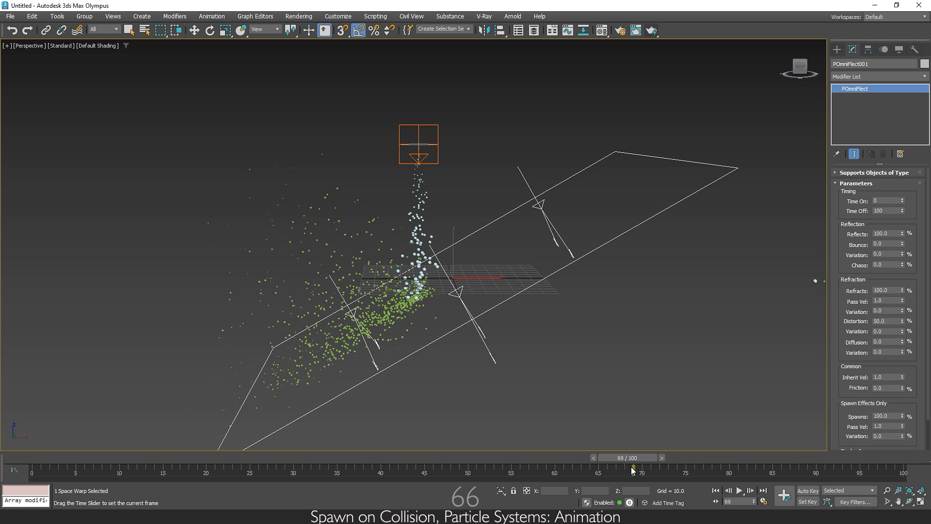
key("w")
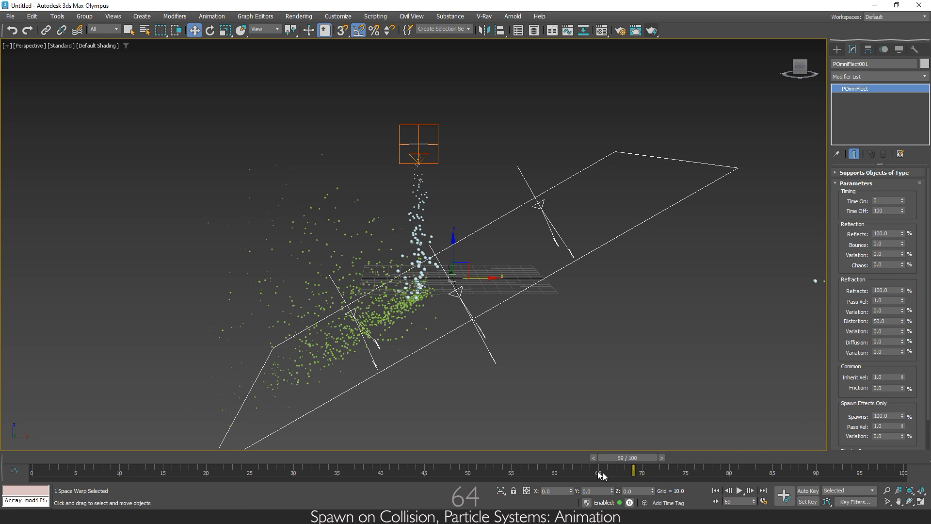
left_click_drag(856, 390, 868, 246)
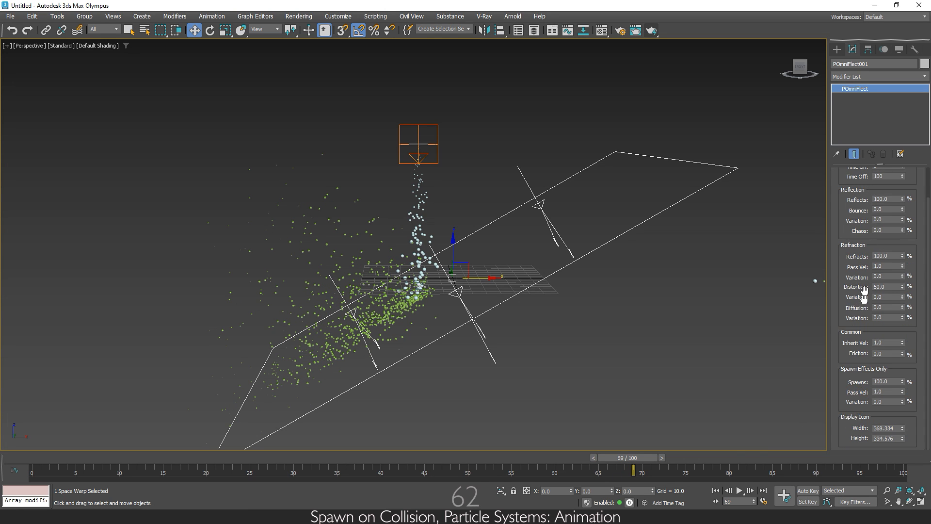
Reset the Super Spray's spawn Direction Chaos to 0 and scrub to frame 50 to examine the particles.
left_click(442, 149)
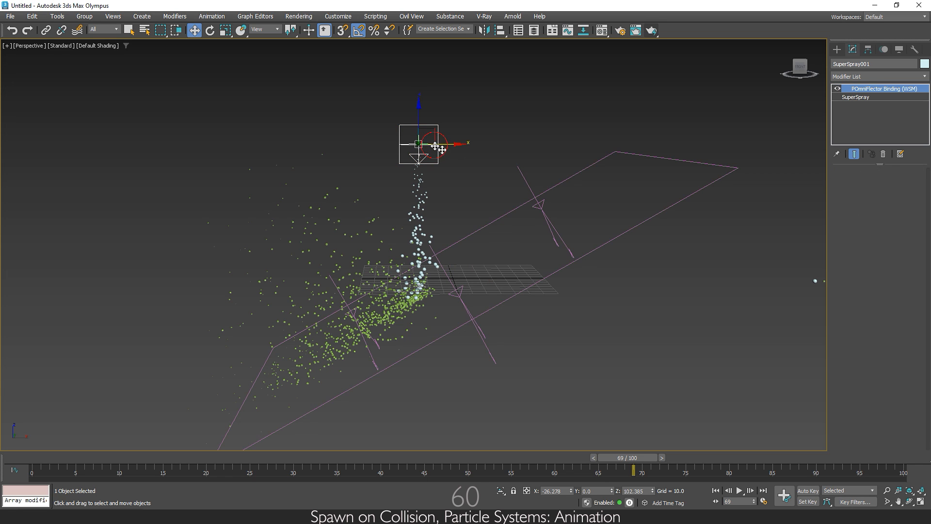
left_click(859, 98)
scroll(873, 298, "down", 5)
scroll(852, 312, "down", 8)
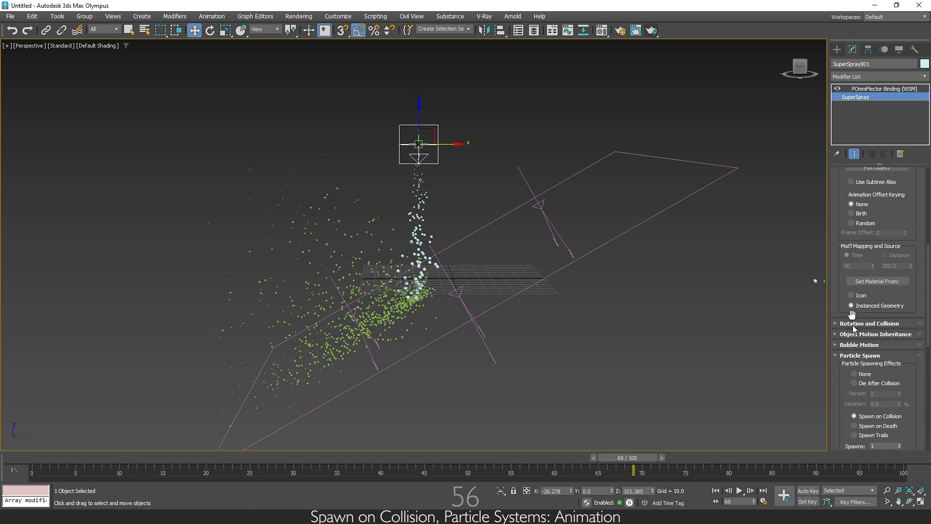
scroll(868, 411, "down", 5)
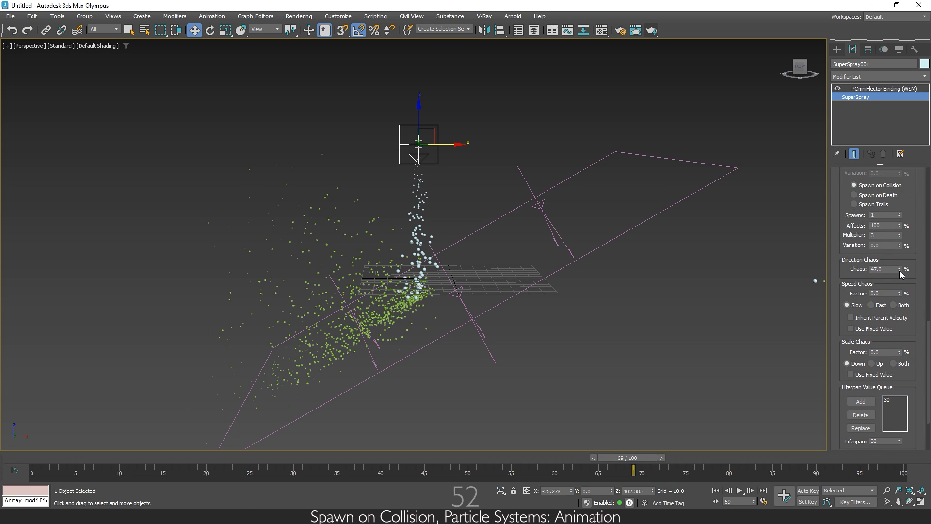
right_click(900, 271)
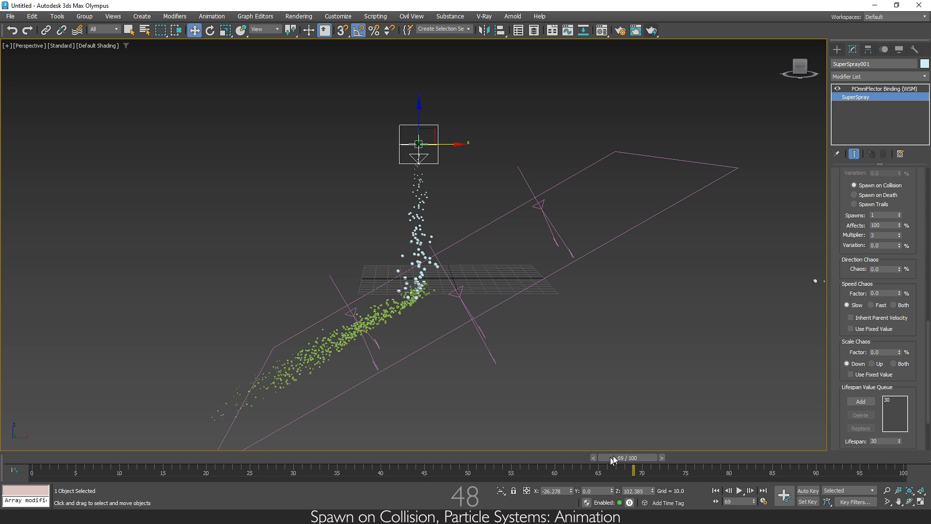
mouse_move(635, 462)
left_mouse_down()
mouse_move(160, 465)
mouse_move(468, 469)
left_mouse_up()
Set the Super Spray's spawn Direction Chaos to 5% and scrub to frame 48.
key("w")
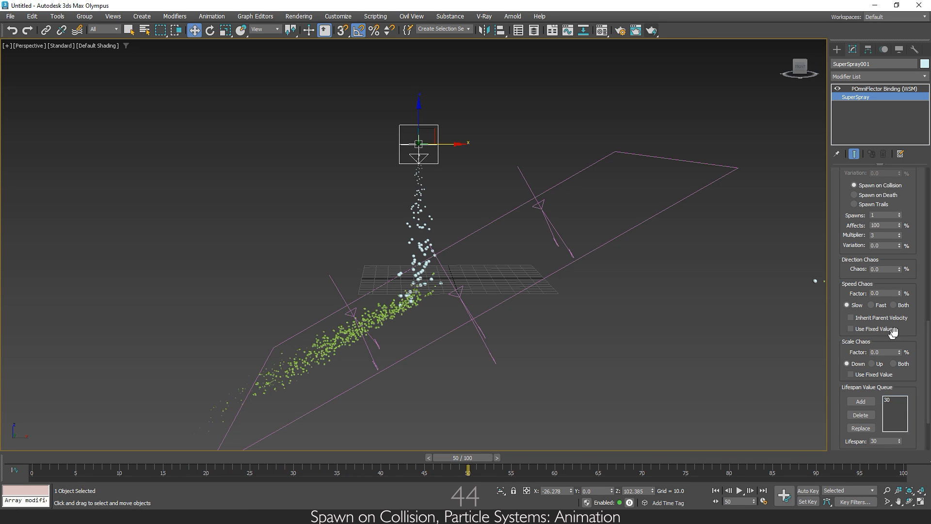
type("5")
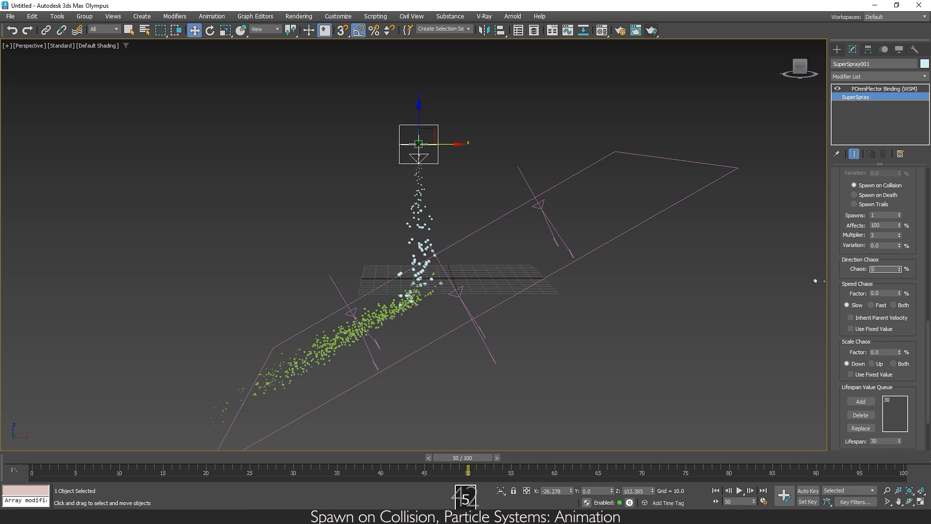
key("Return")
mouse_move(468, 458)
left_mouse_down()
mouse_move(129, 463)
mouse_move(449, 467)
left_mouse_up()
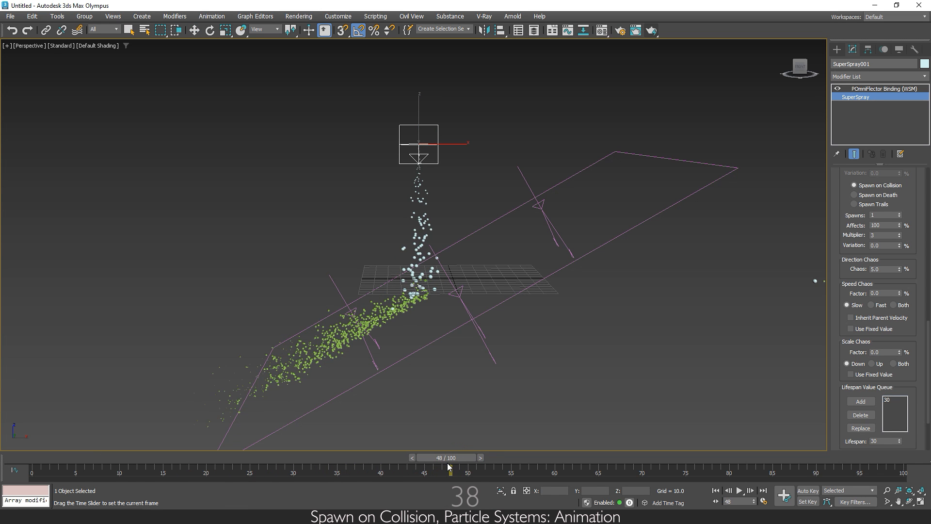
Reset the POmniFlect deflector's Y rotation to 0 degrees and scrub to frame 40 to examine the spawned boxes.
left_click(460, 269)
left_click(211, 31)
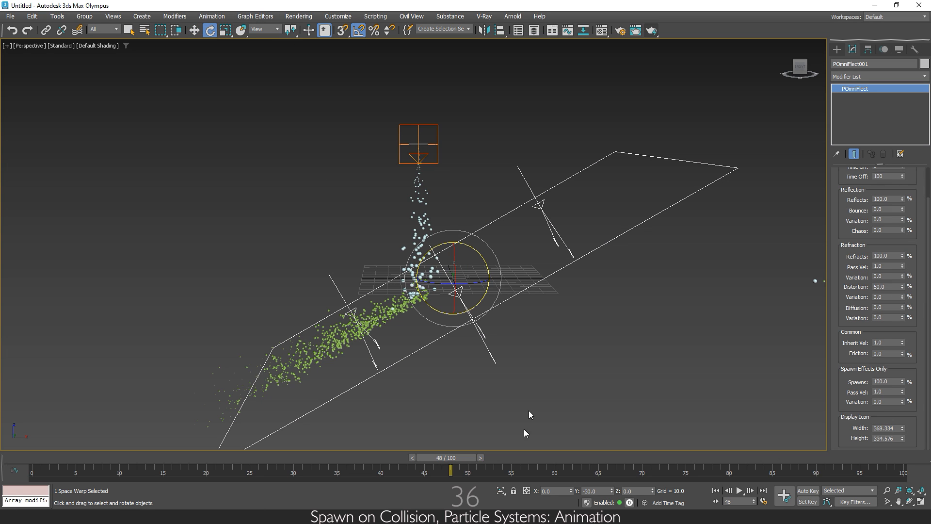
right_click(611, 491)
left_click(194, 31)
middle_click_drag(376, 338, 417, 357, "alt")
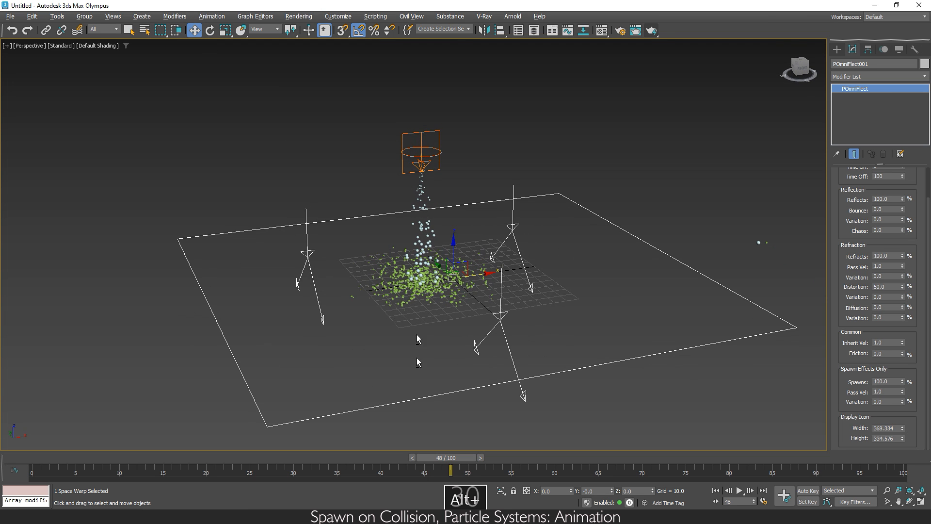
left_click_drag(460, 458, 389, 452)
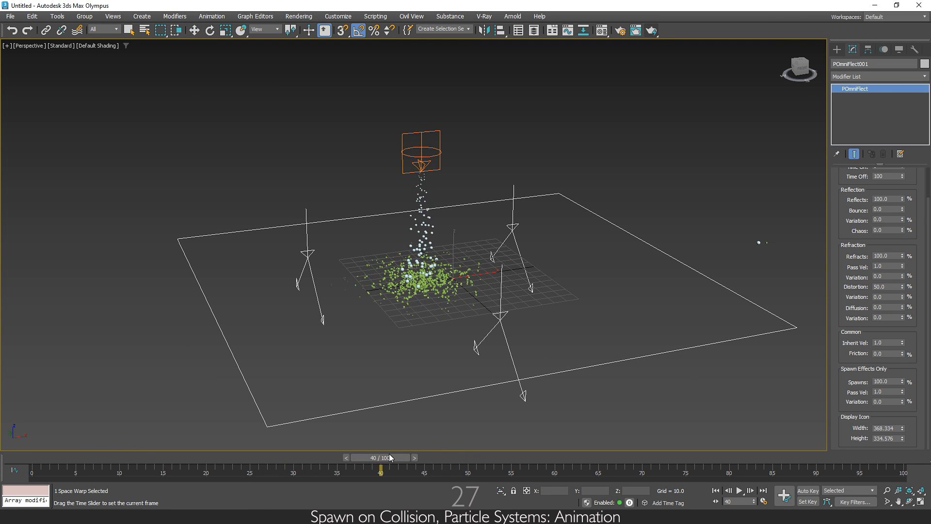
Tilt the Super Spray emitter about the Y axis so it sprays diagonally toward negative X, and move it along X to about 101.1.
left_click(429, 159)
left_click(210, 31)
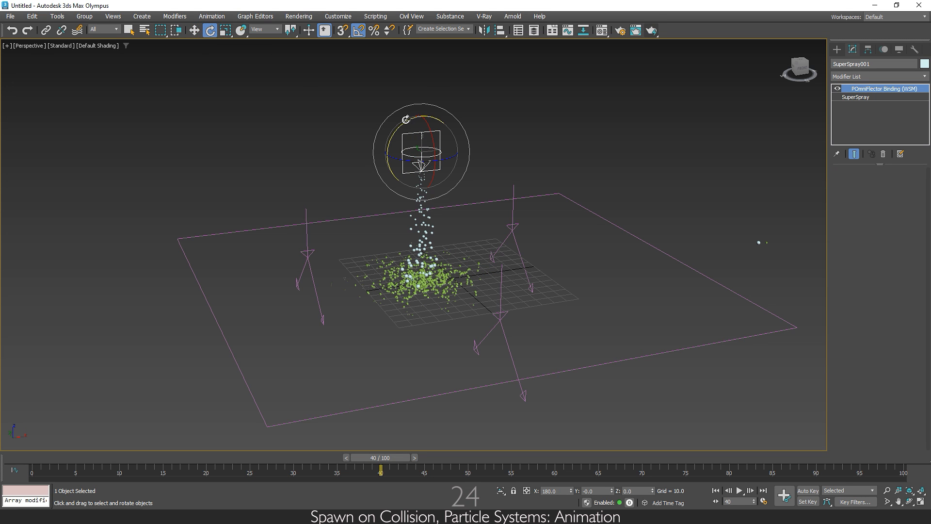
left_click_drag(400, 124, 409, 123)
left_click(194, 31)
left_click_drag(447, 147, 604, 162)
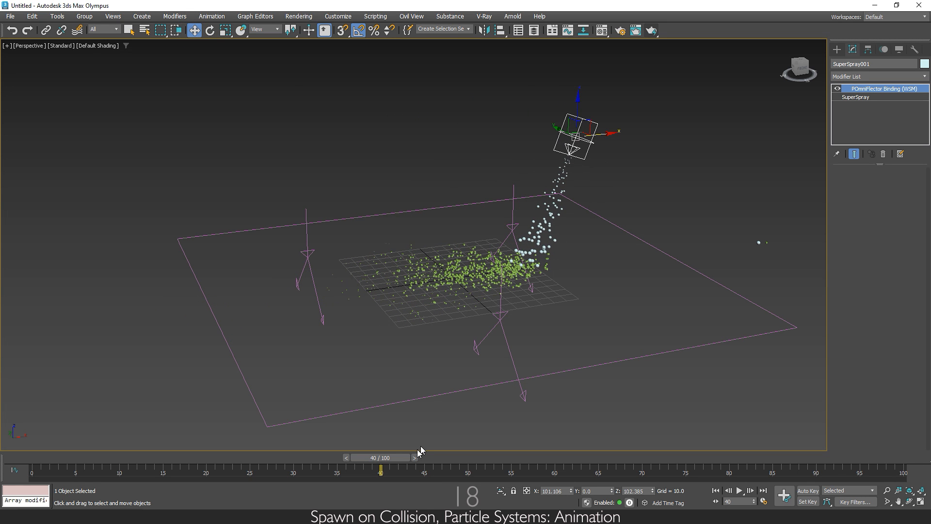
Scrub to frame 77 and play the animation to examine the slanted spray from the side and from above.
left_click_drag(401, 458, 716, 458)
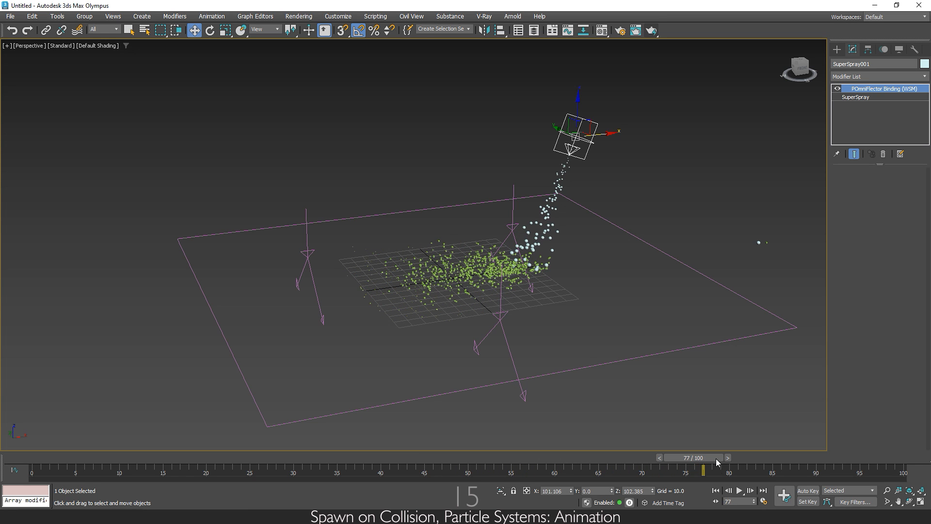
left_click(741, 491)
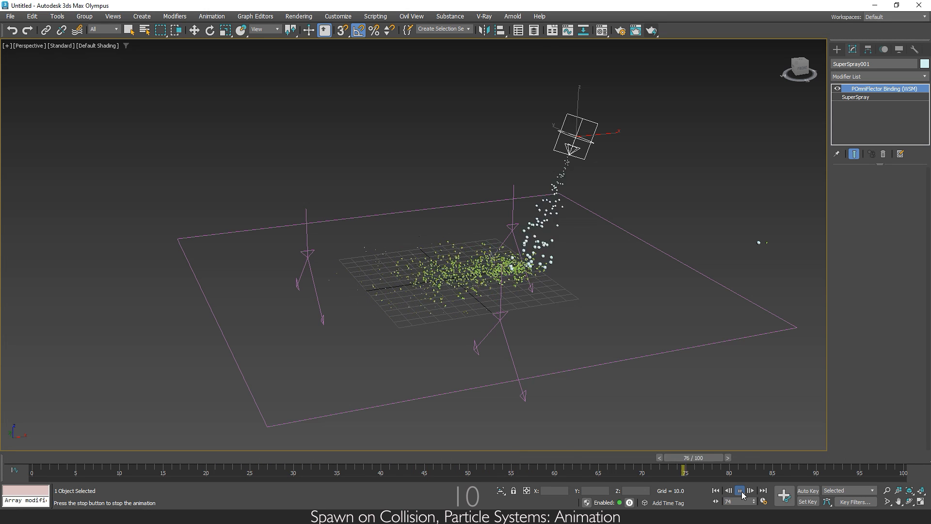
middle_click_drag(636, 391, 627, 369, "alt")
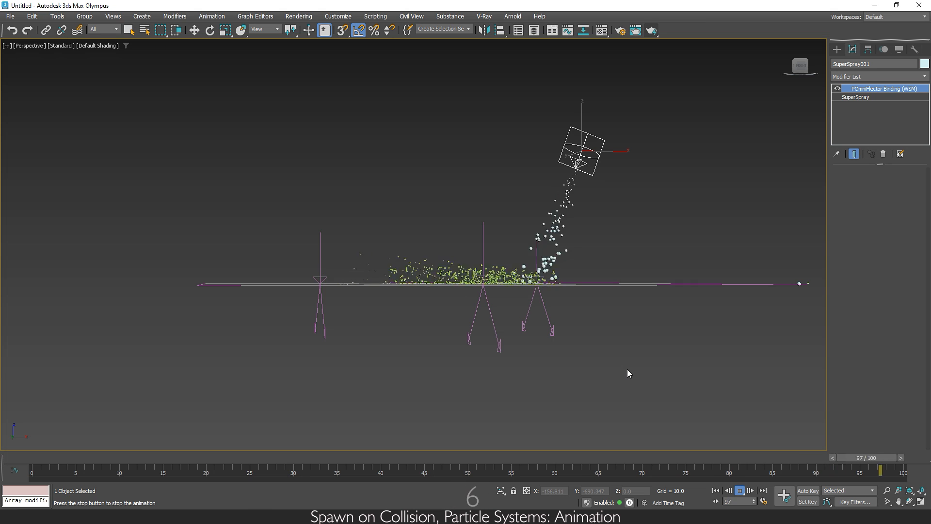
middle_click_drag(521, 333, 537, 362, "alt")
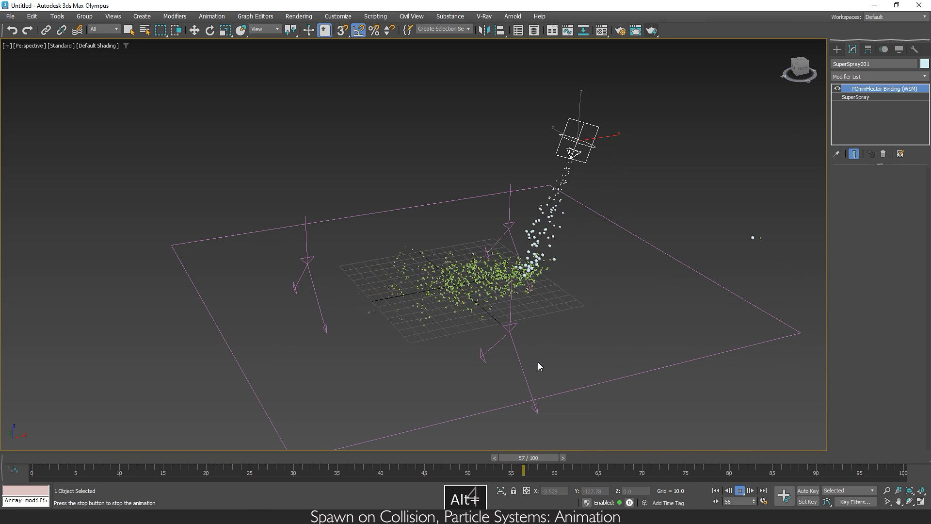